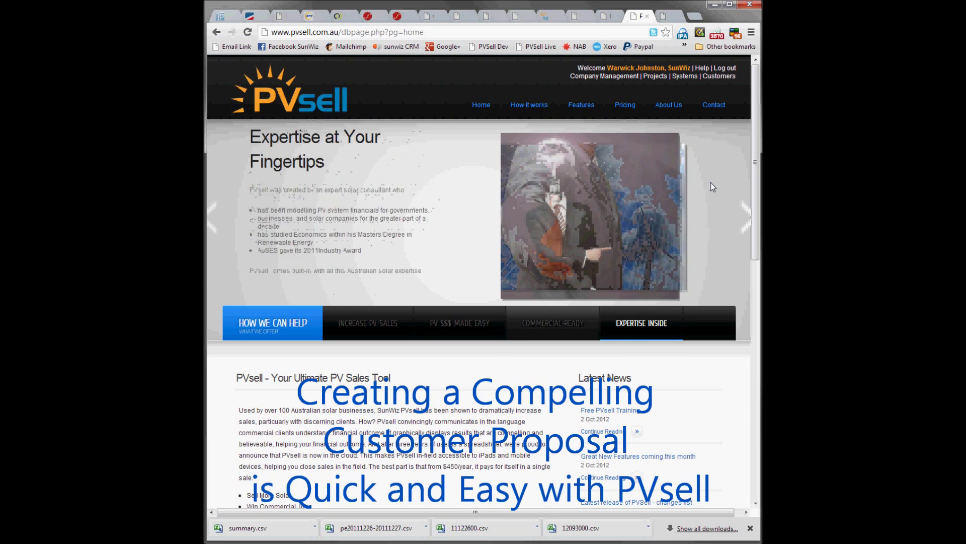
- From Projects, start a new project and open a blank new-customer form
left_click(659, 74)
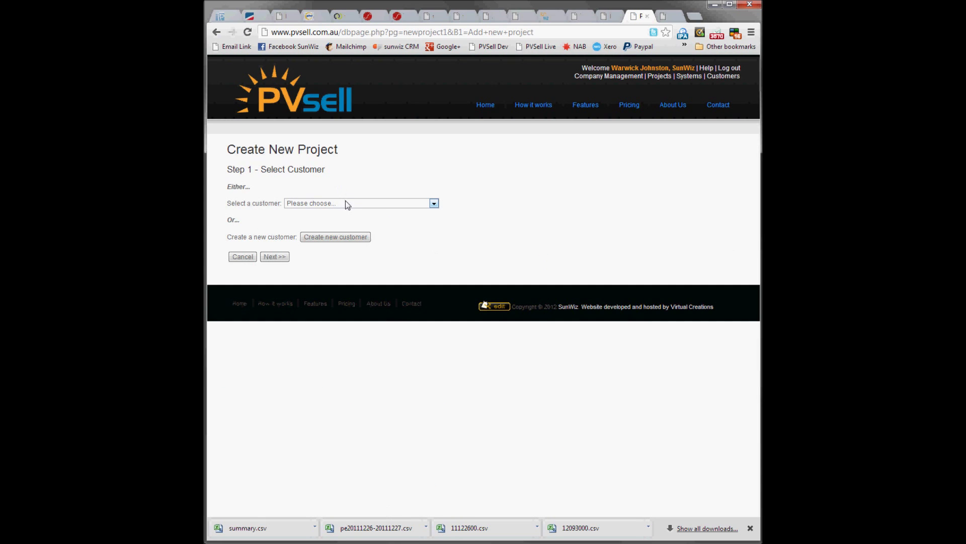
left_click(352, 237)
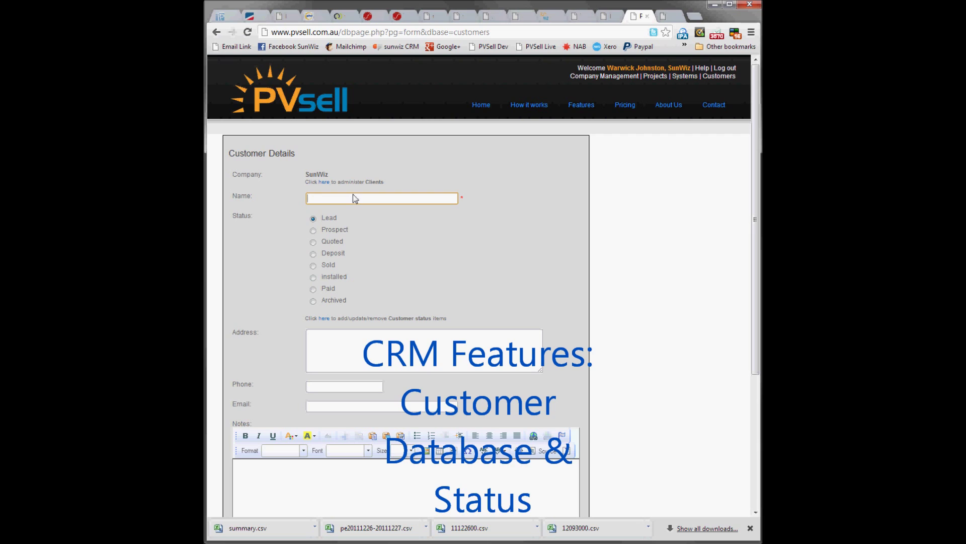
- Enter the new customer's name, using the name suggestion and adding a 2
type("Sample")
key("Down")
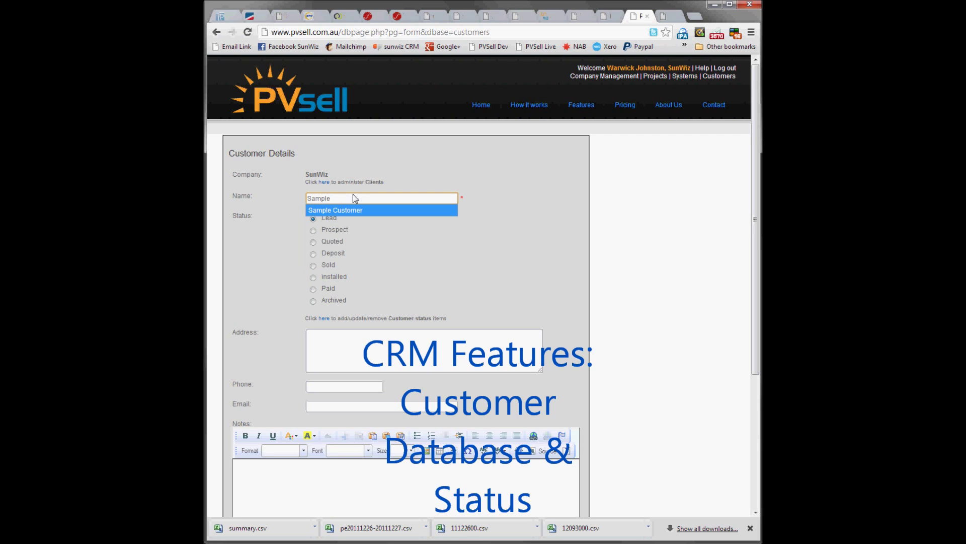
key("Down")
key("Return")
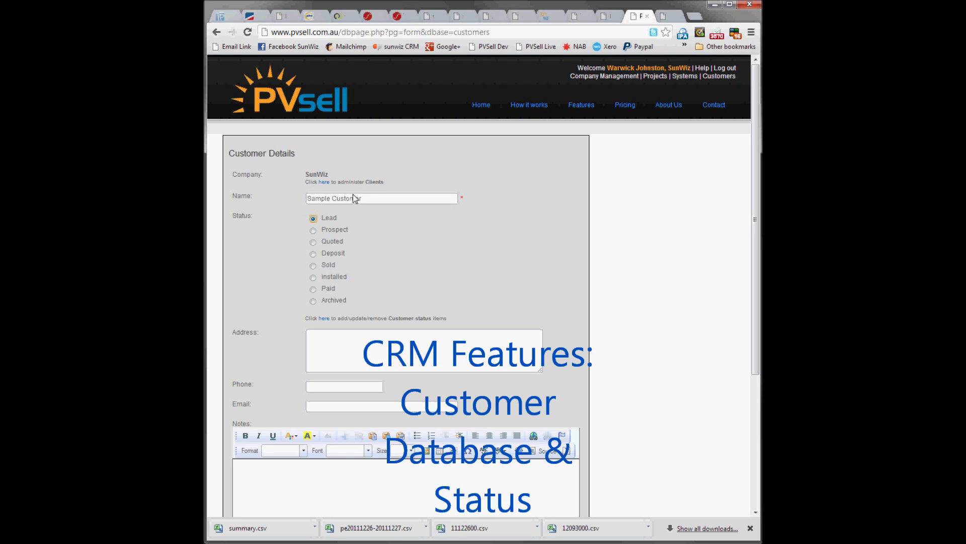
type("2")
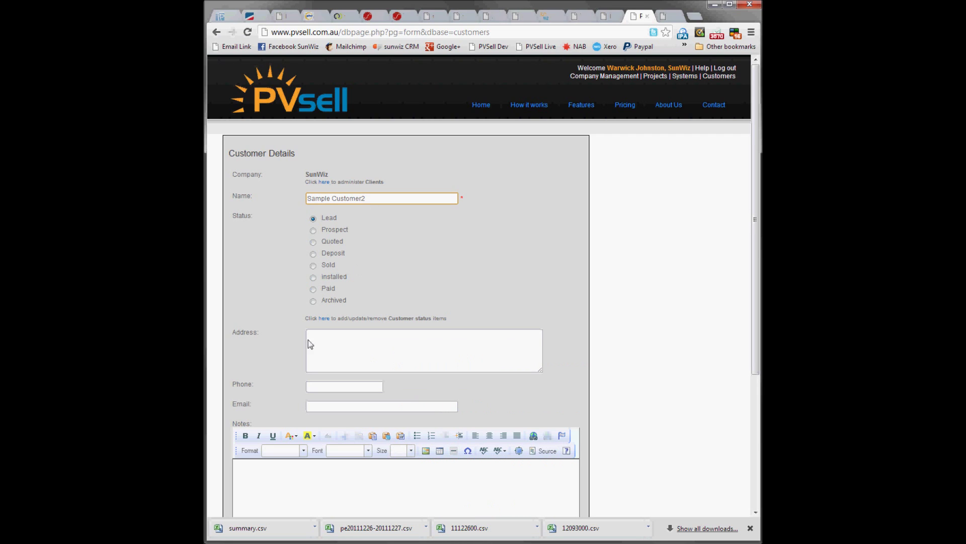
- Fill in the customer's address, phone number and e-mail, then add the customer
left_click(329, 341)
type("addres")
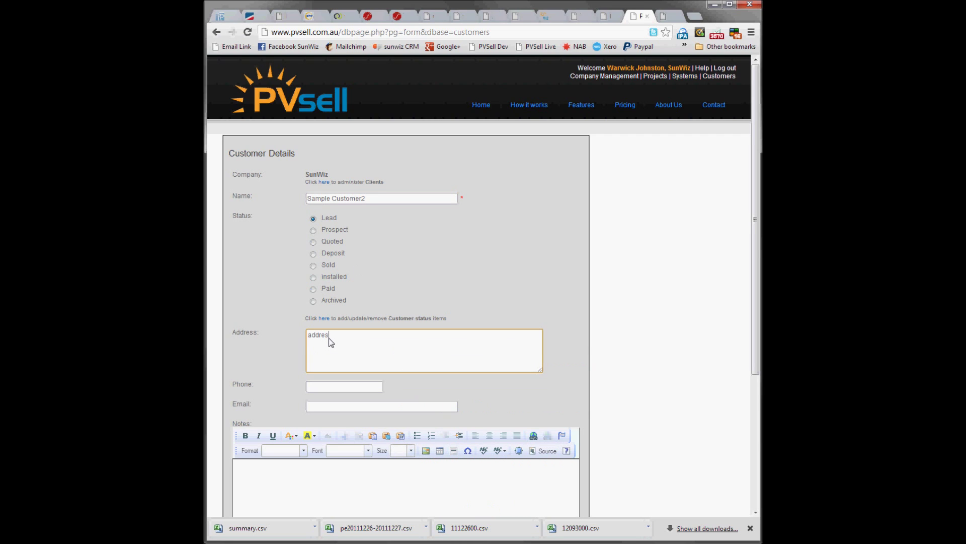
type("s")
key("Tab")
type("01")
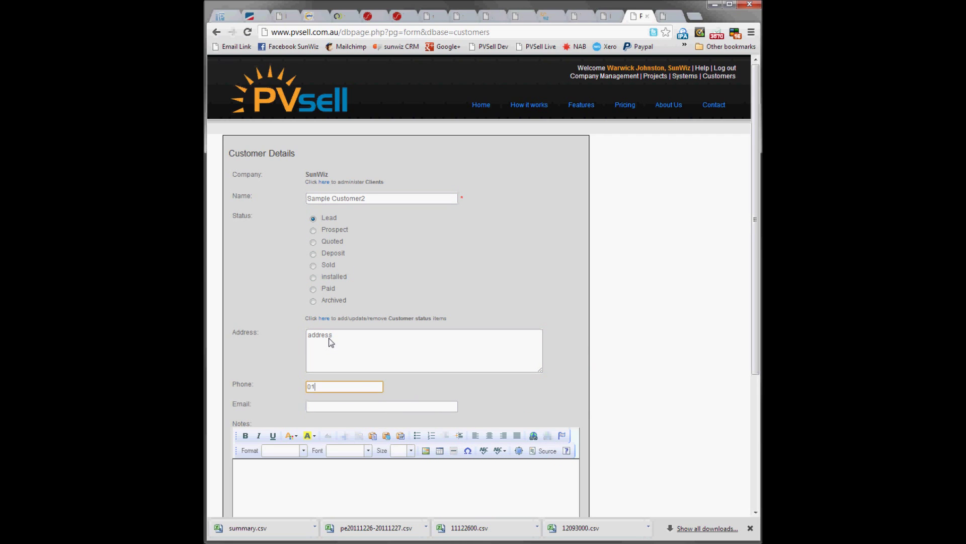
key("Tab")
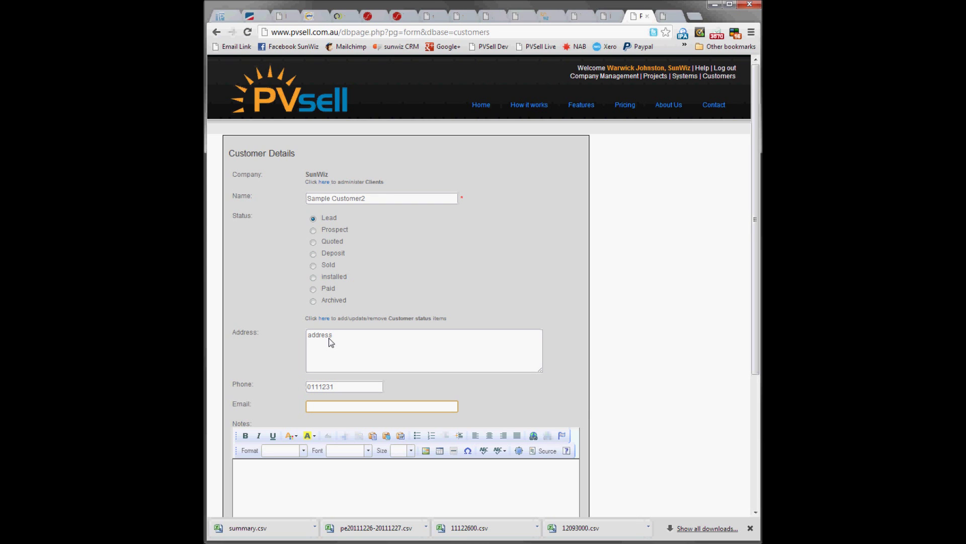
type("email")
key("Down")
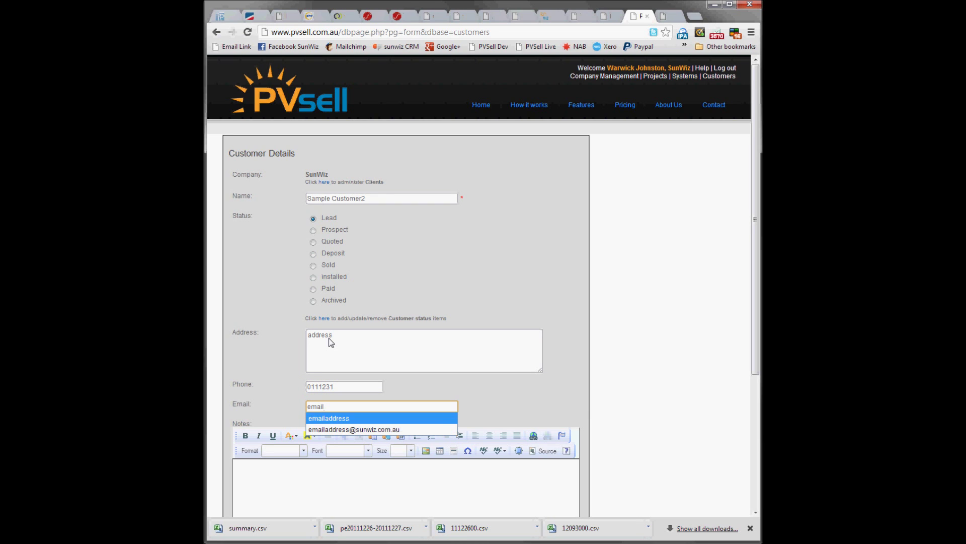
key("Tab")
scroll(331, 342, "down", 3)
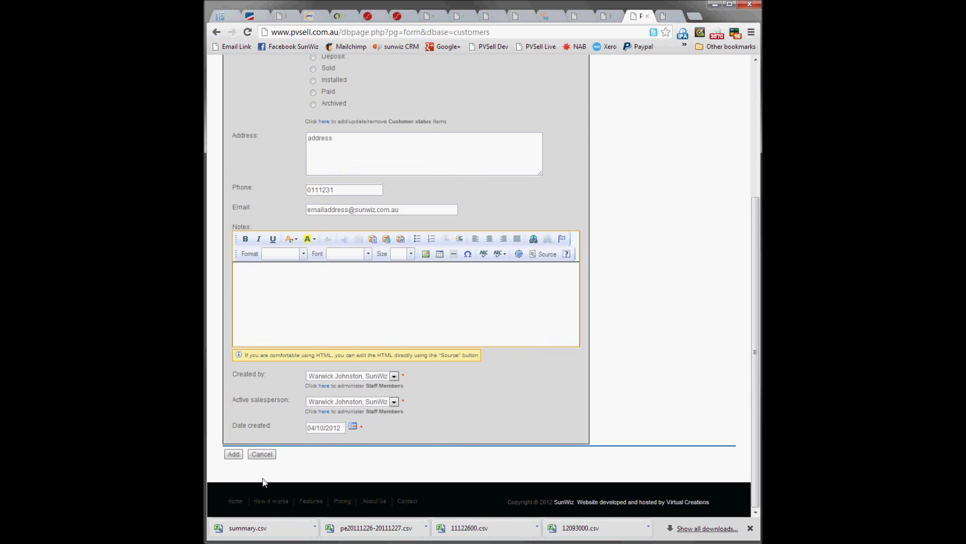
left_click(232, 455)
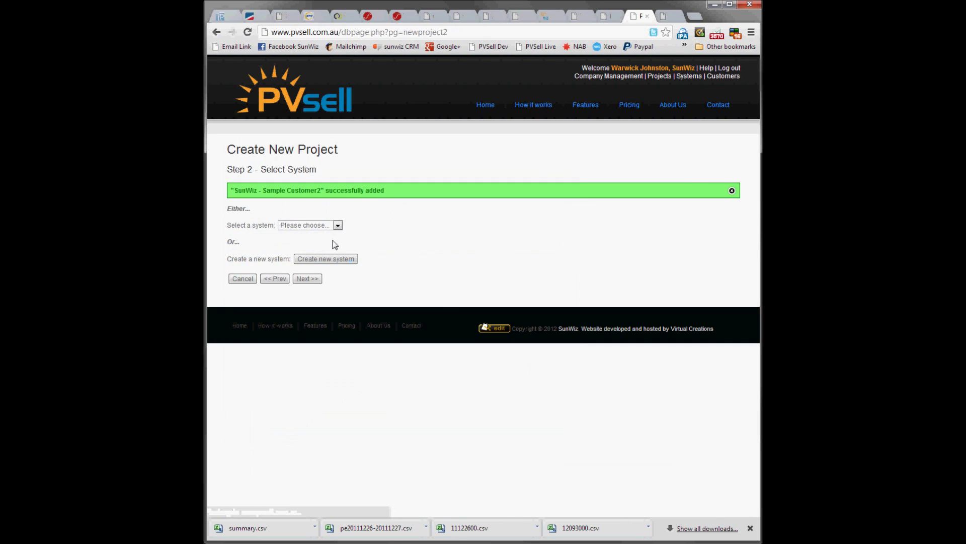
- Choose the Sydney 1.5 system for the project and continue to project details
left_click(327, 226)
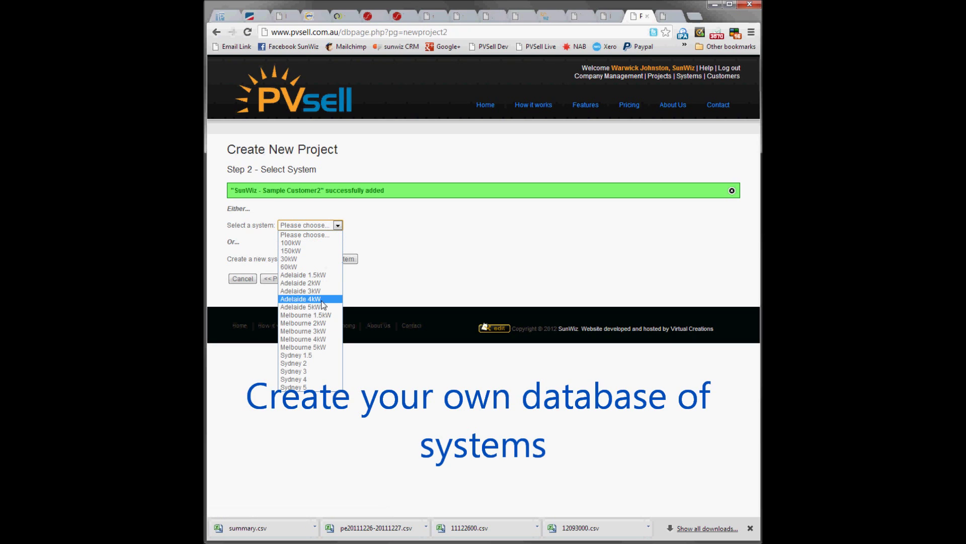
left_click(320, 356)
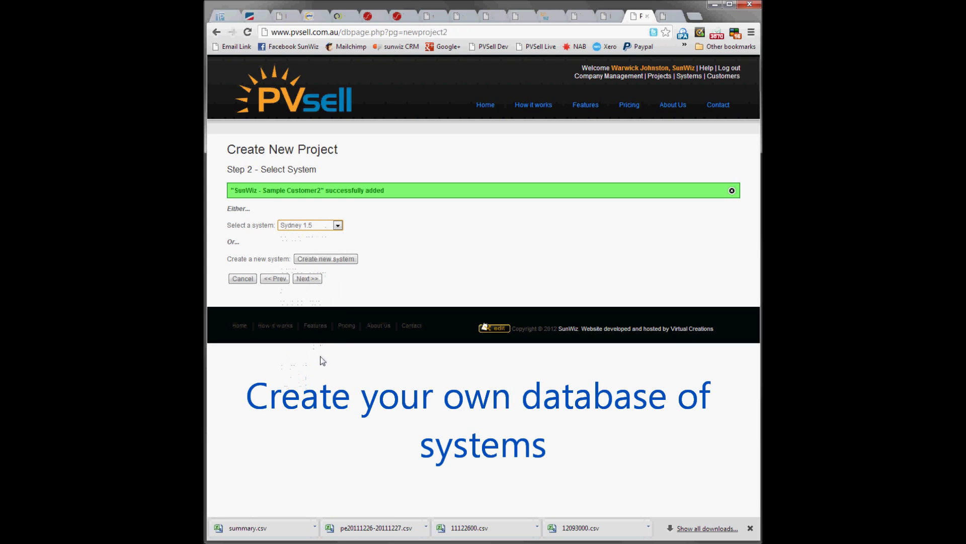
left_click(307, 279)
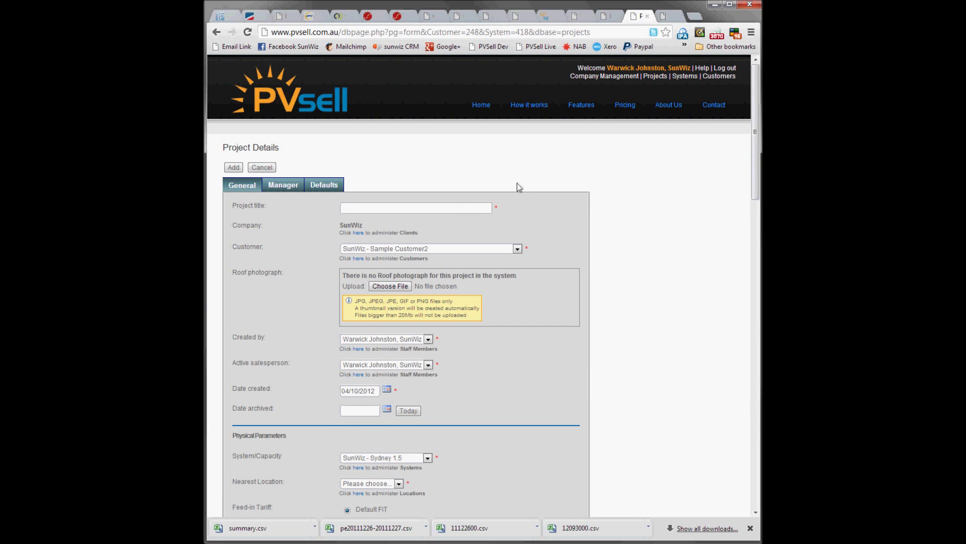
- Title the project 'sample customer - sydney' and attach Capture.PNG as the roof photograph
left_click(446, 209)
type("sample customer - sydne")
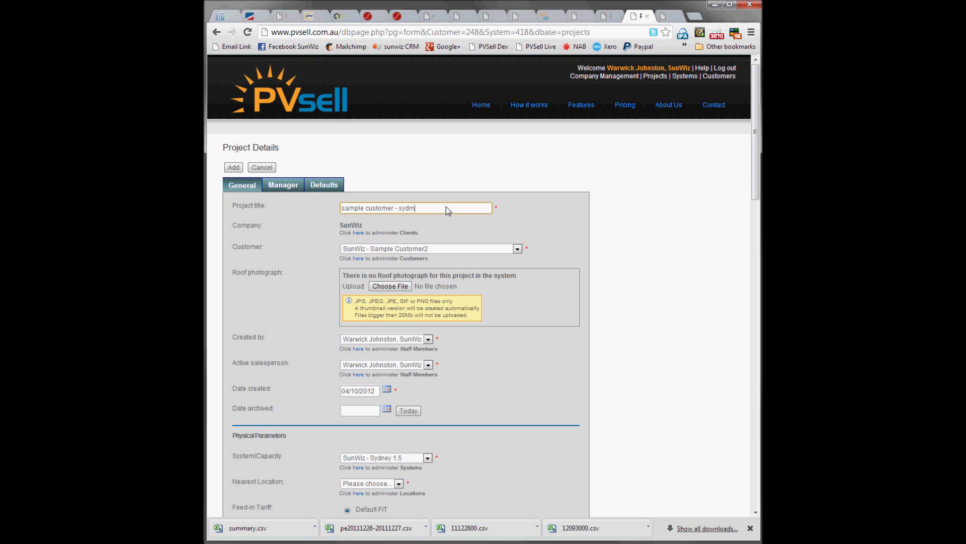
type("y")
left_click(401, 285)
double_click(340, 84)
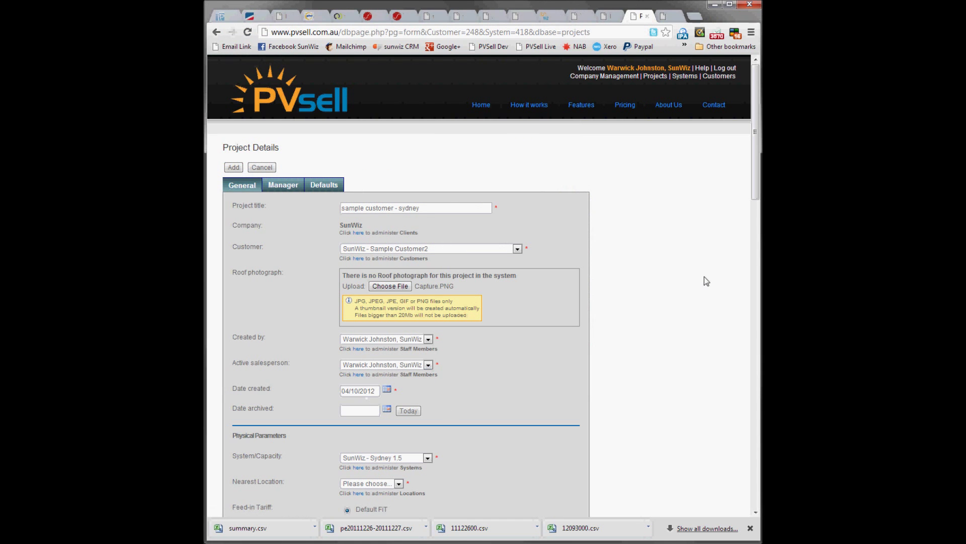
left_click_drag(756, 193, 729, 254)
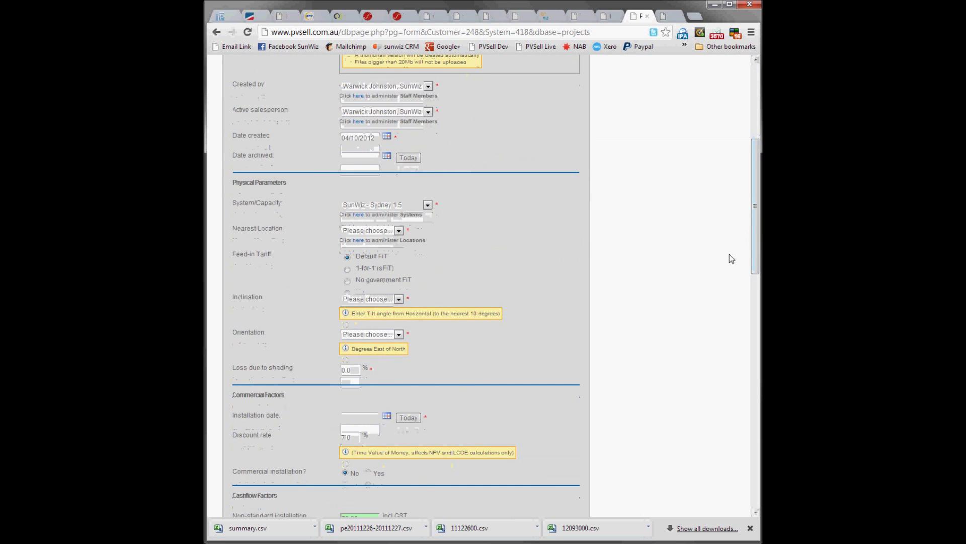
- Set the project's nearest location to Sydney
left_click(375, 231)
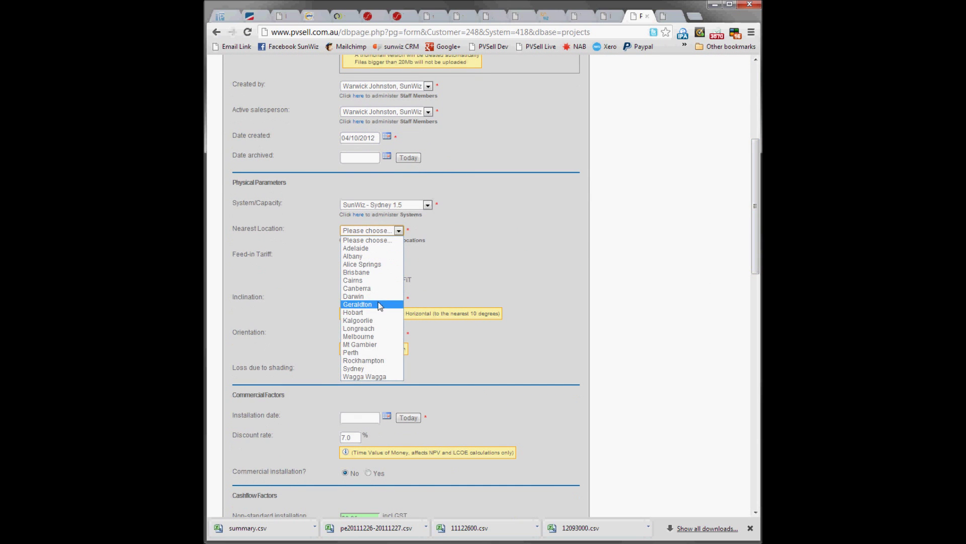
left_click(385, 369)
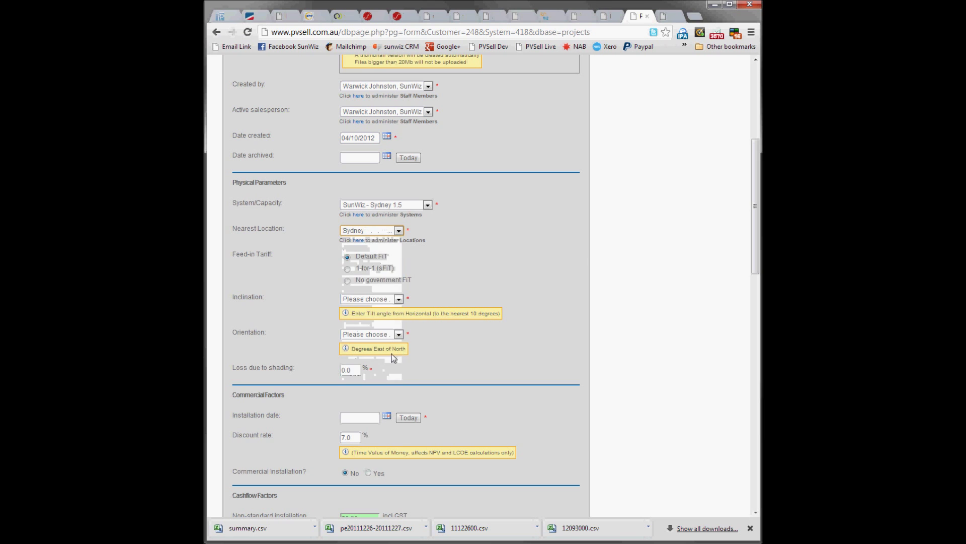
left_click_drag(755, 206, 755, 242)
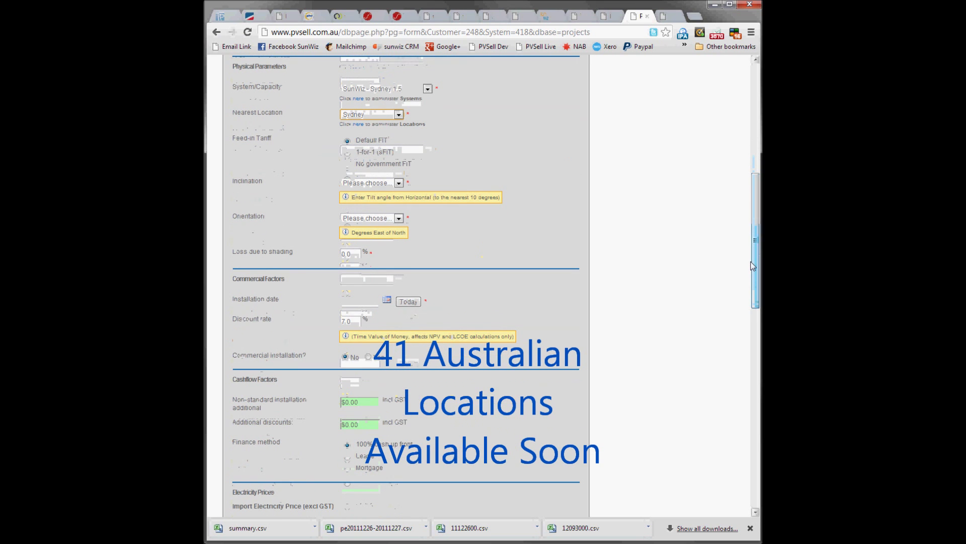
- Set 20° inclination, 0° North orientation and today's installation date, 04/10/2012
left_click(354, 183)
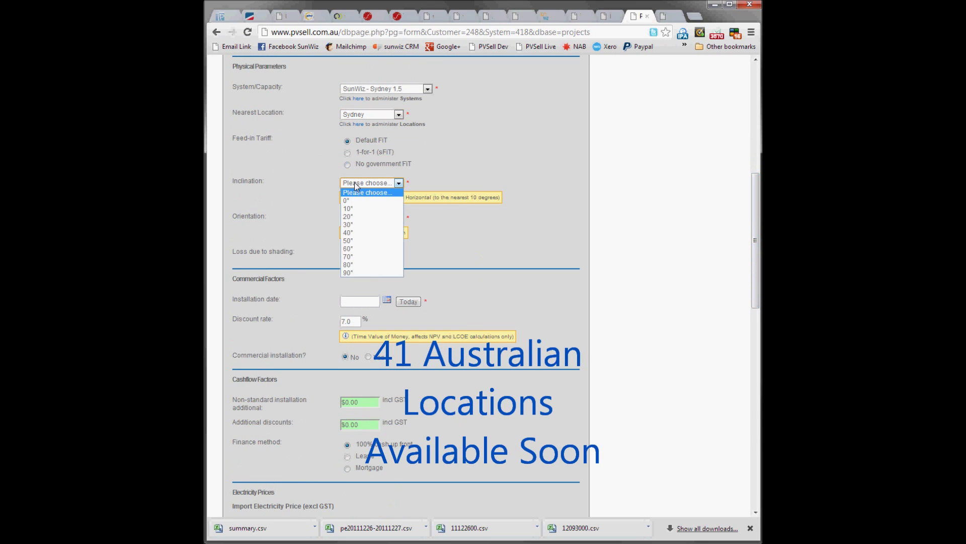
left_click(353, 217)
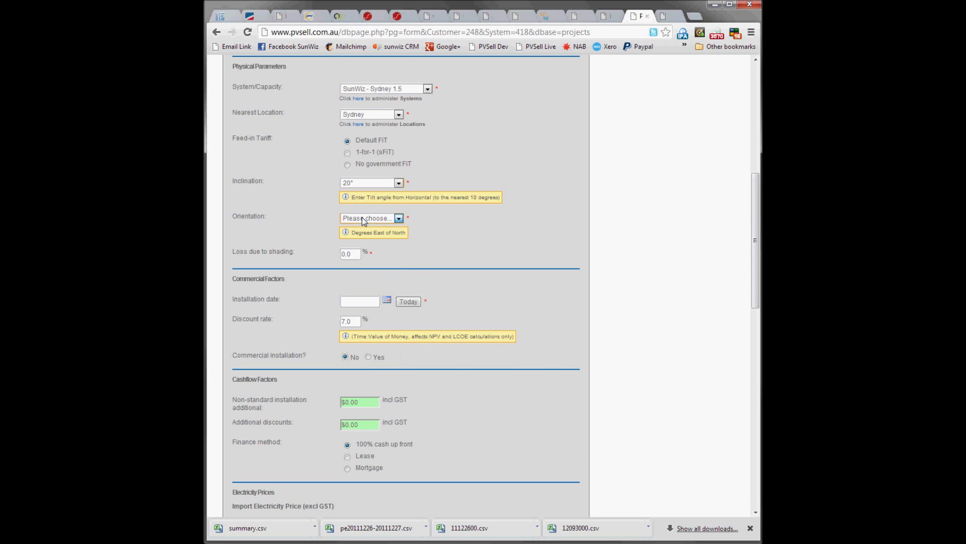
left_click(363, 222)
left_click(357, 233)
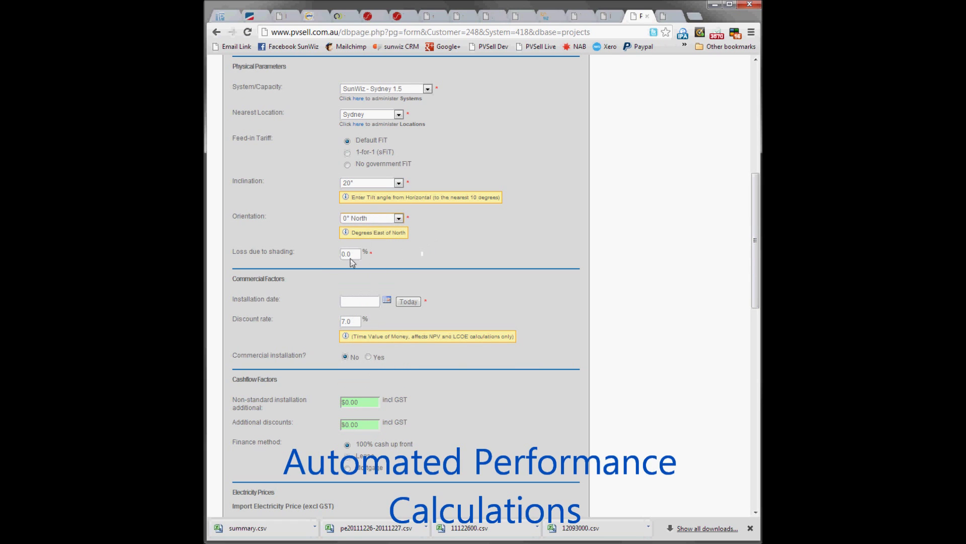
left_click(409, 302)
- Enter the flat electricity price, a .08 $/kWh export addition and 7% then 4% yearly increases
left_click_drag(754, 272, 708, 378)
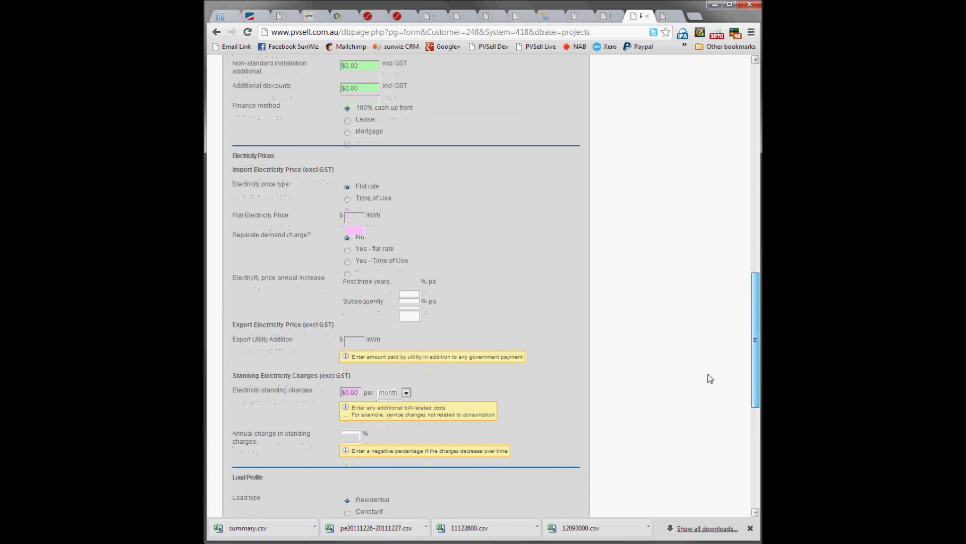
left_click(359, 219)
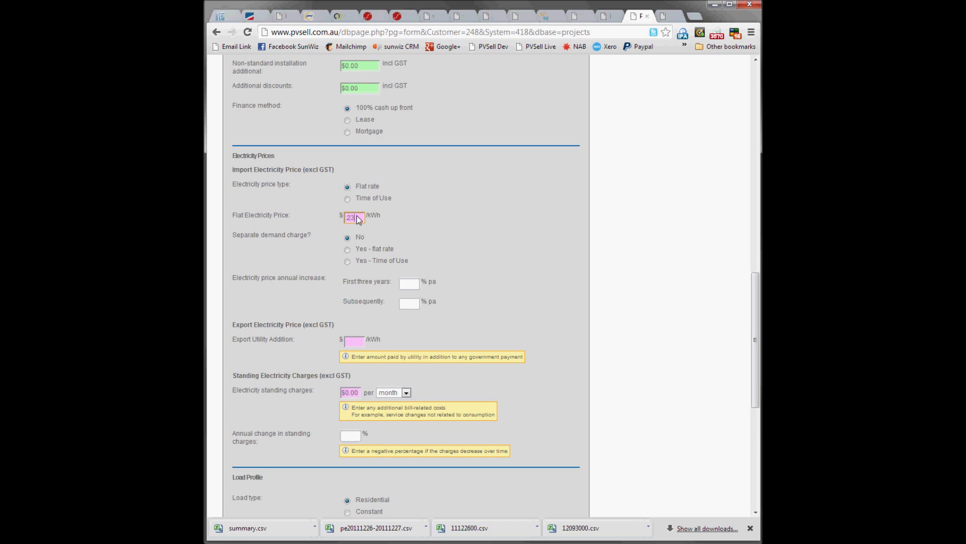
left_click(359, 342)
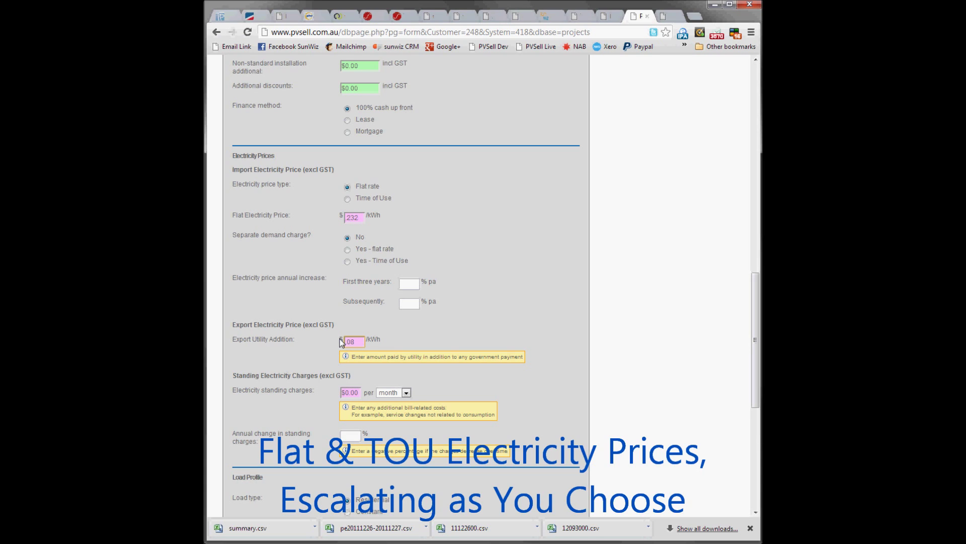
left_click(414, 286)
- Replace the standing charge with .571, charged per day instead of per month
left_click_drag(359, 396, 338, 393)
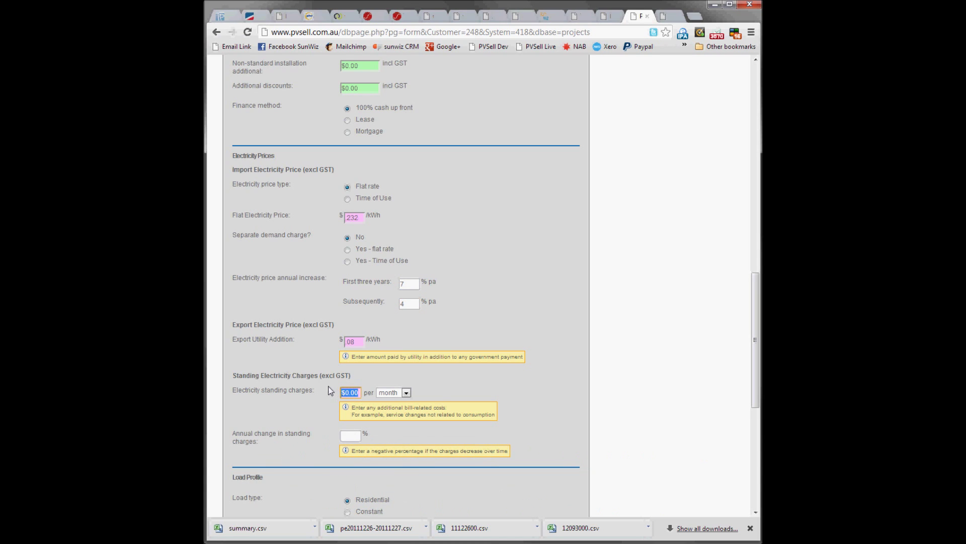
key("BackSpace")
left_click(390, 396)
left_click(389, 408)
- Scale the load profile to 25 kWh/day and add the new project
scroll(660, 336, "down", 5)
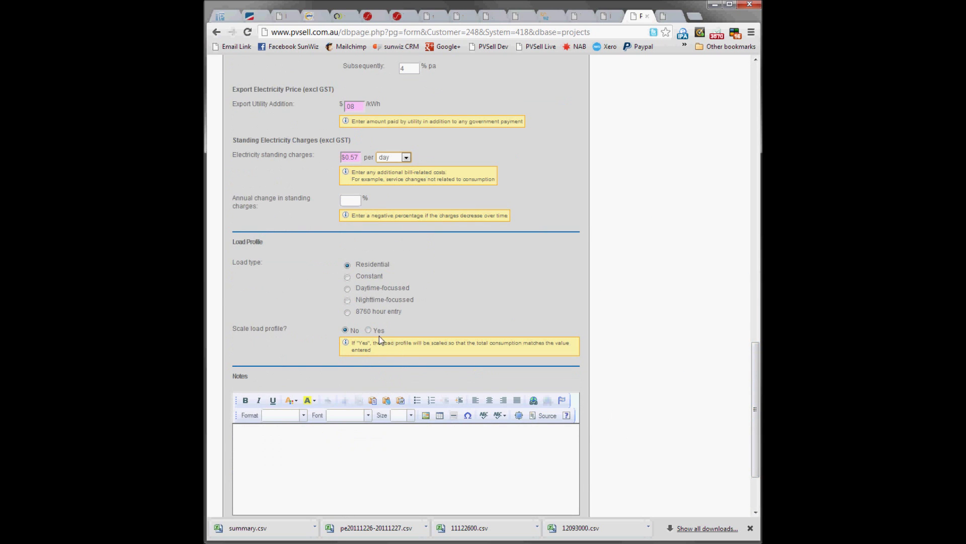
left_click(369, 330)
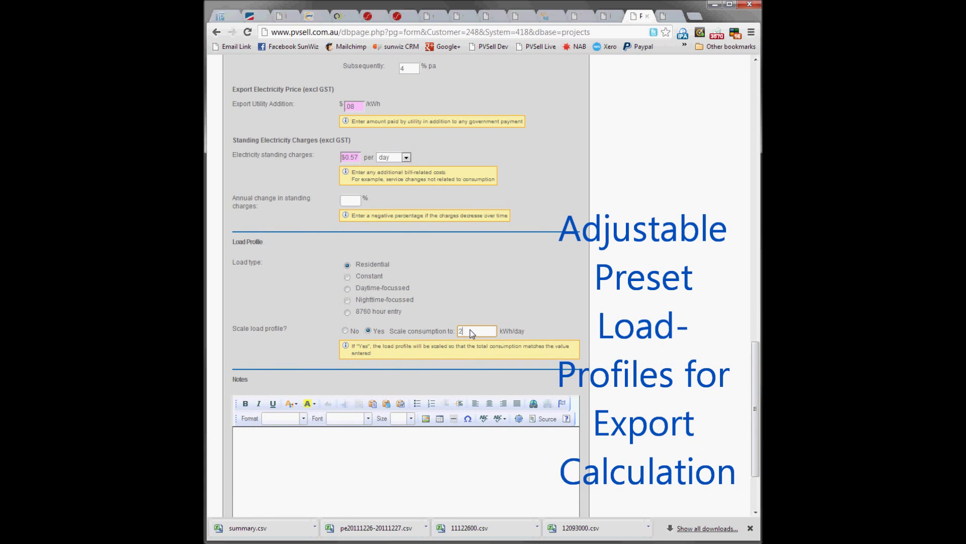
scroll(753, 388, "down", 3)
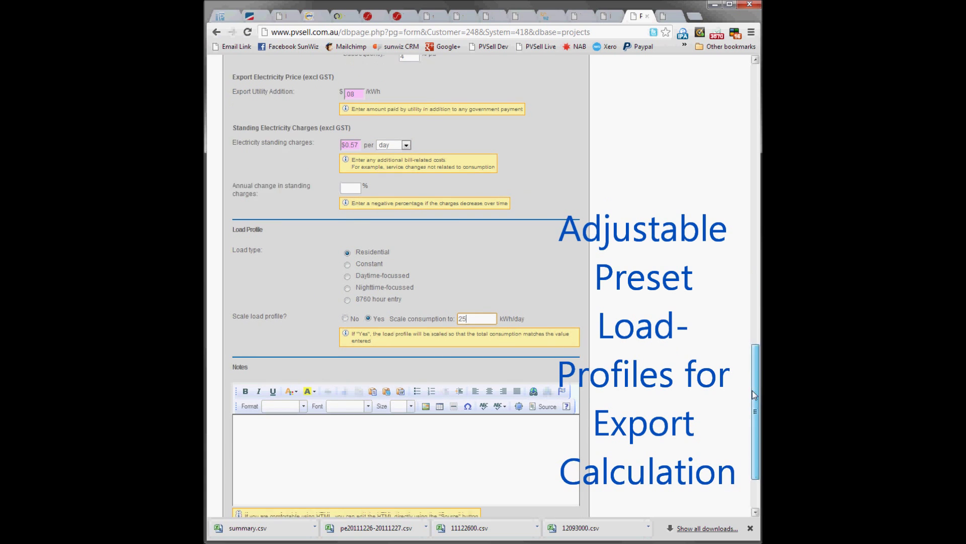
left_click(234, 453)
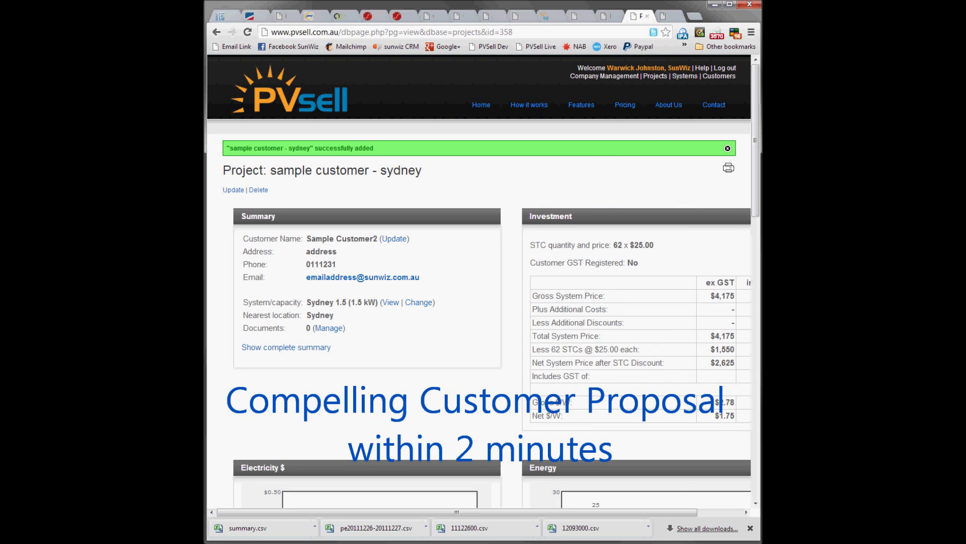
- Review the results: 12% solar export, $20,318 25-year benefit, 5.4-year payback, 20.1% IRR
left_click_drag(693, 513, 719, 513)
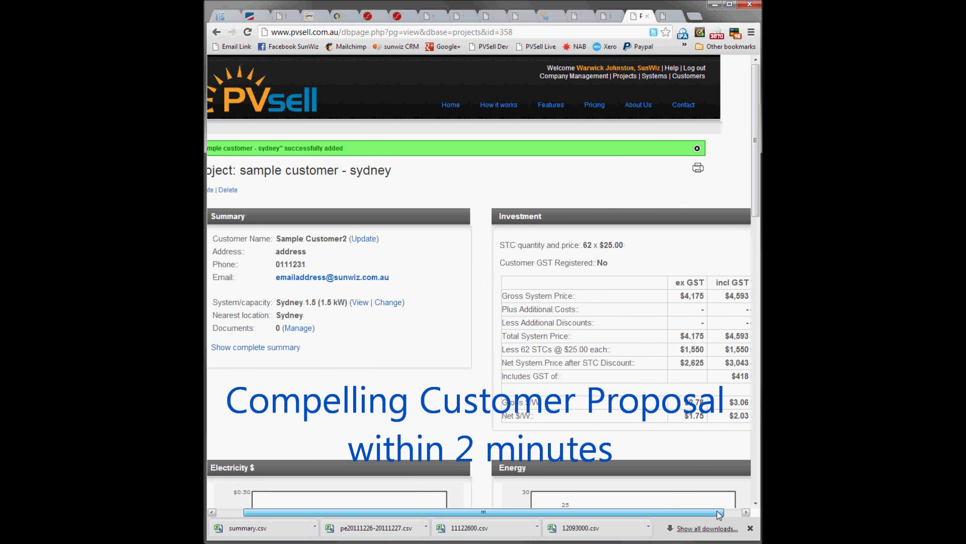
scroll(620, 303, "down", 7)
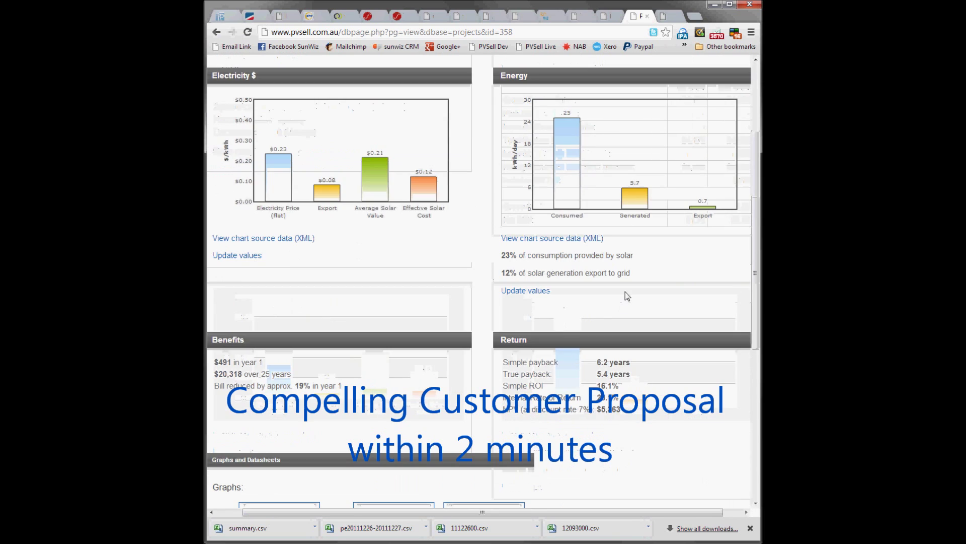
left_click_drag(501, 274, 633, 273)
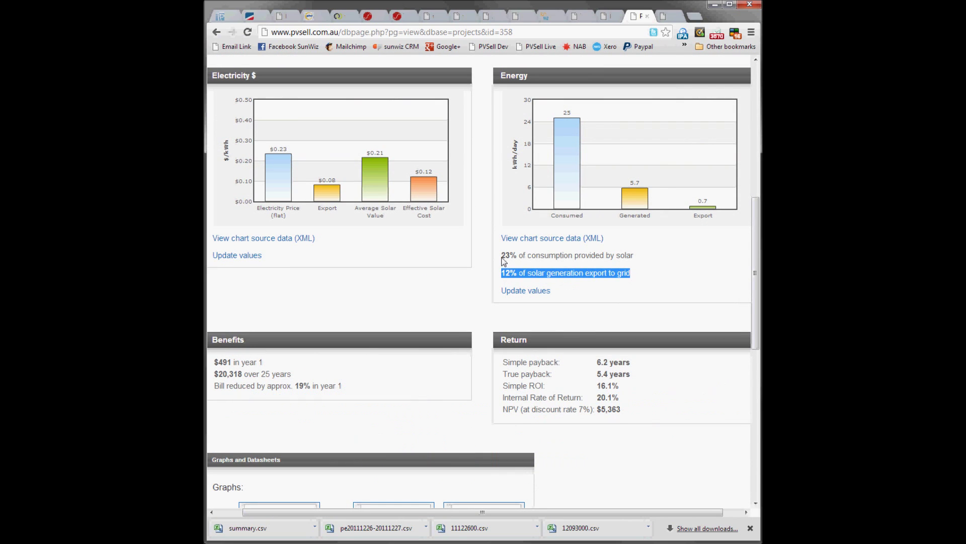
left_click_drag(502, 256, 633, 255)
scroll(297, 244, "down", 4)
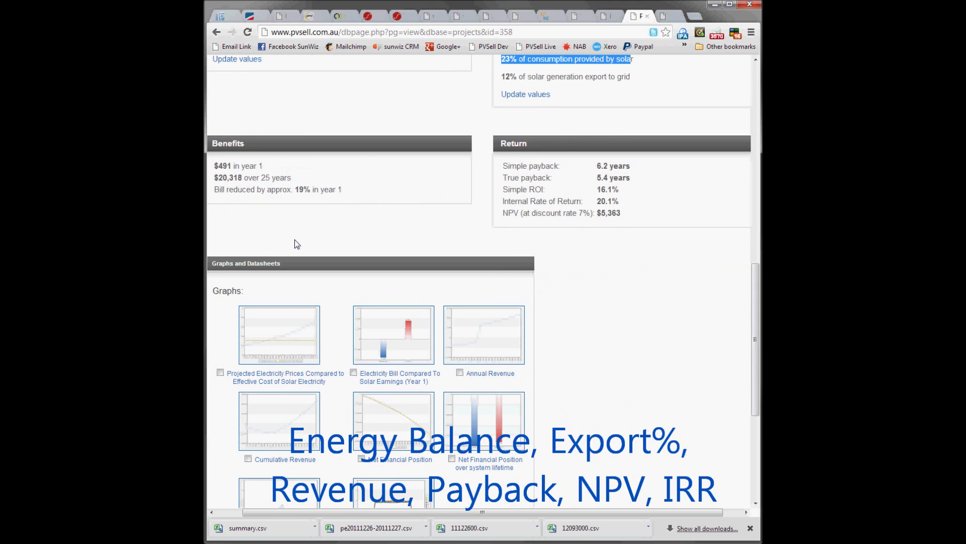
left_click_drag(216, 170, 297, 181)
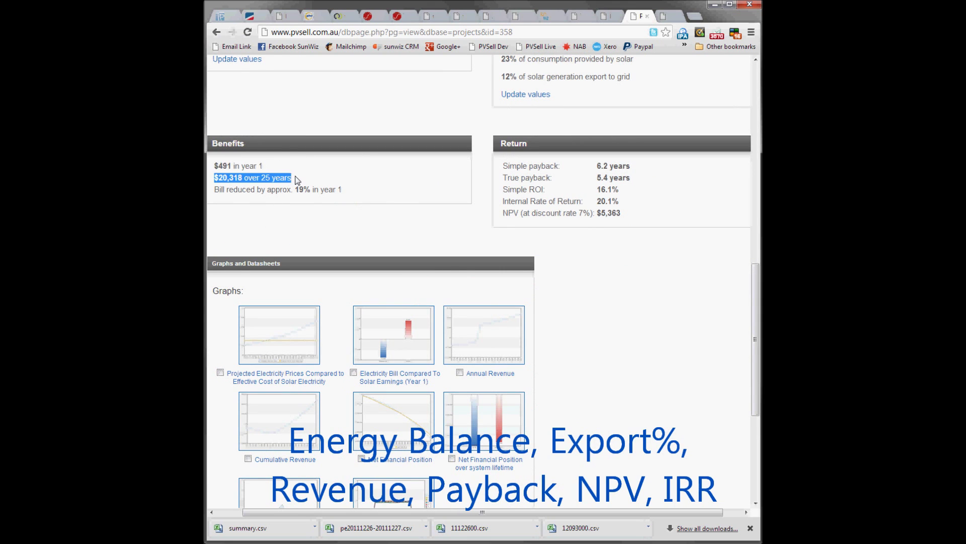
left_click_drag(505, 177, 630, 181)
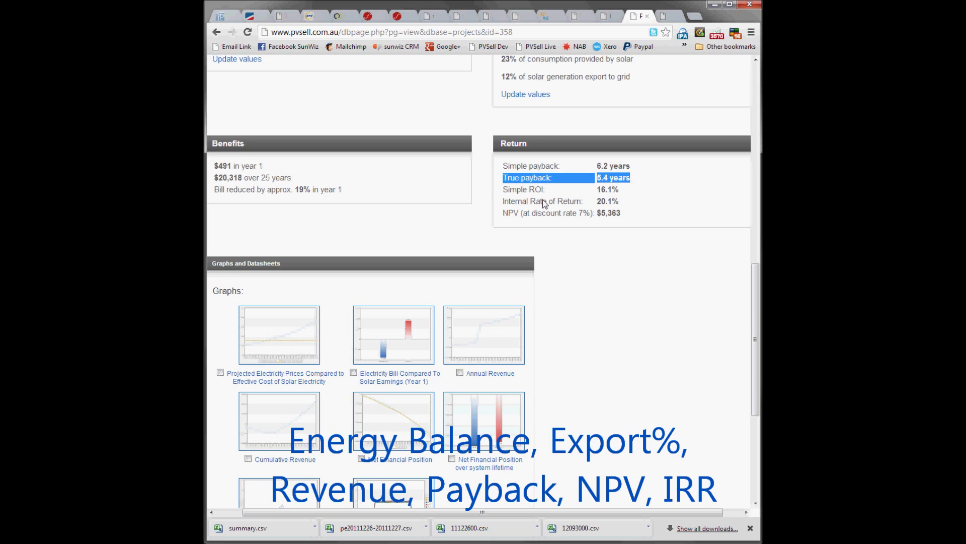
left_click_drag(507, 203, 616, 202)
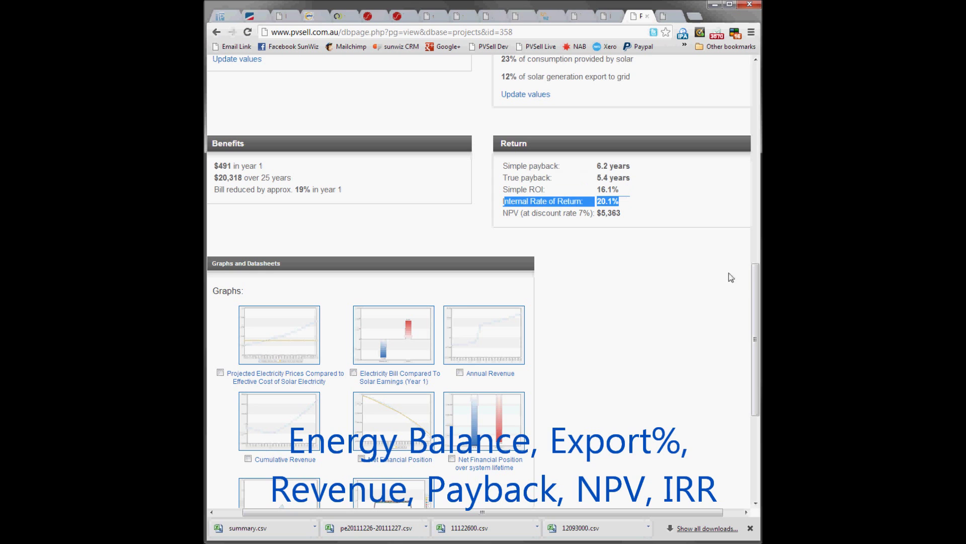
left_click_drag(755, 288, 725, 367)
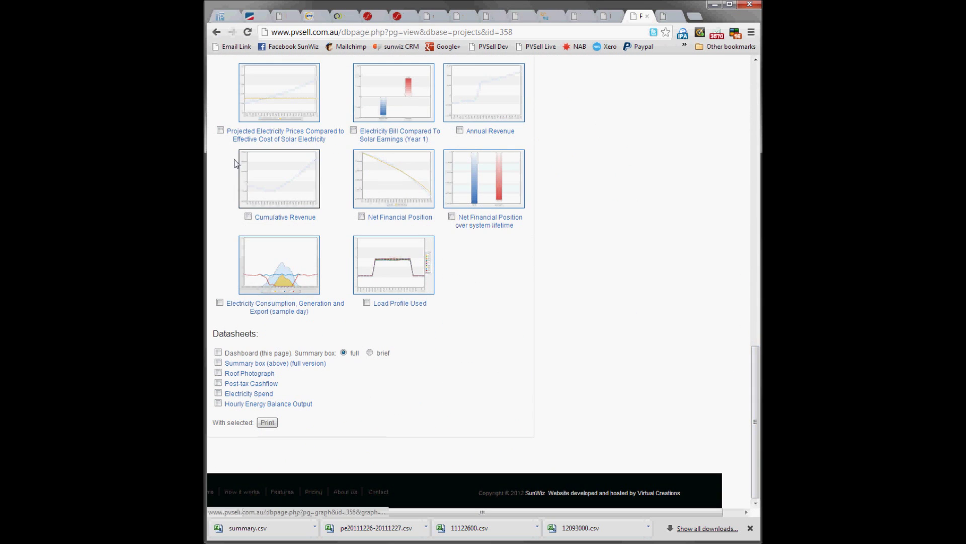
- Tick the price, bill-vs-earnings, Cumulative Revenue and sample-day charts, plus Dashboard and Roof Photograph
left_click(220, 130)
left_click(354, 131)
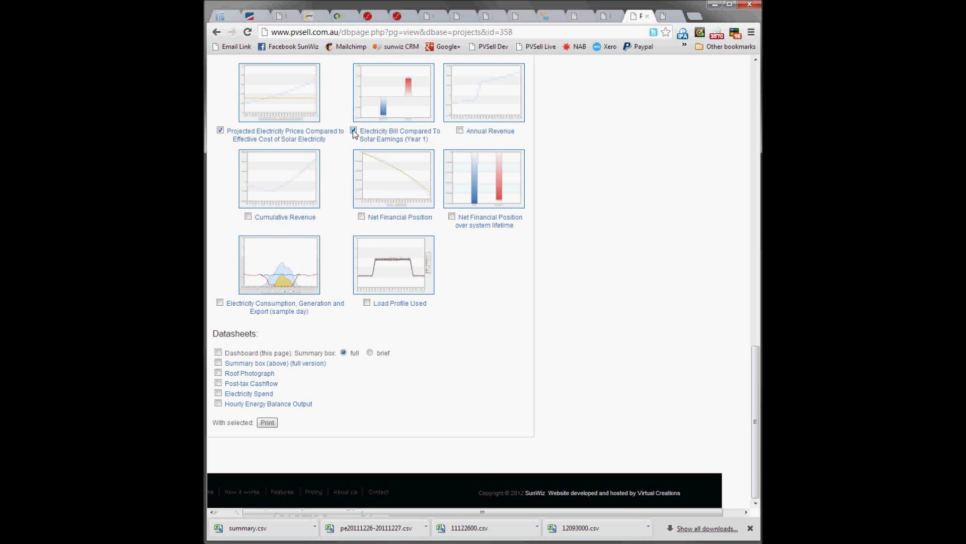
left_click(248, 217)
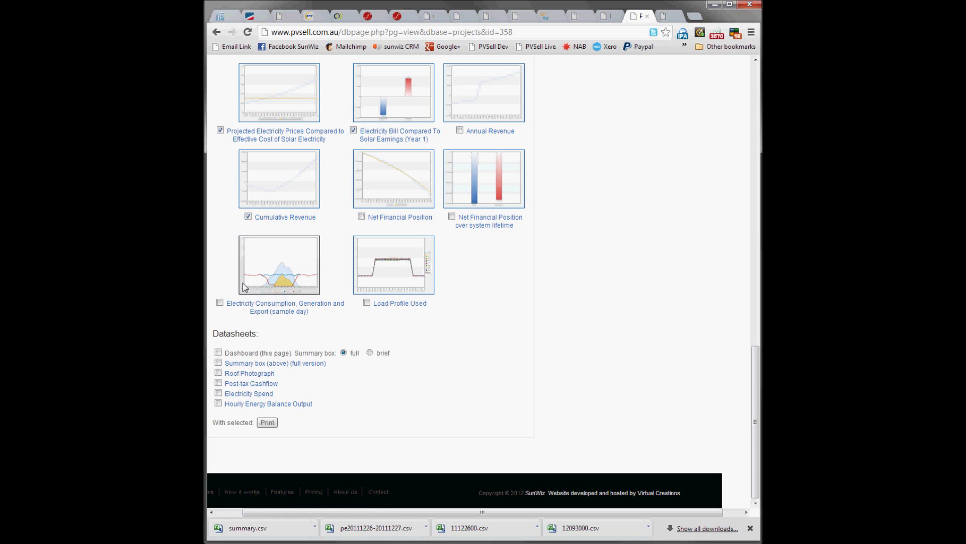
left_click(219, 302)
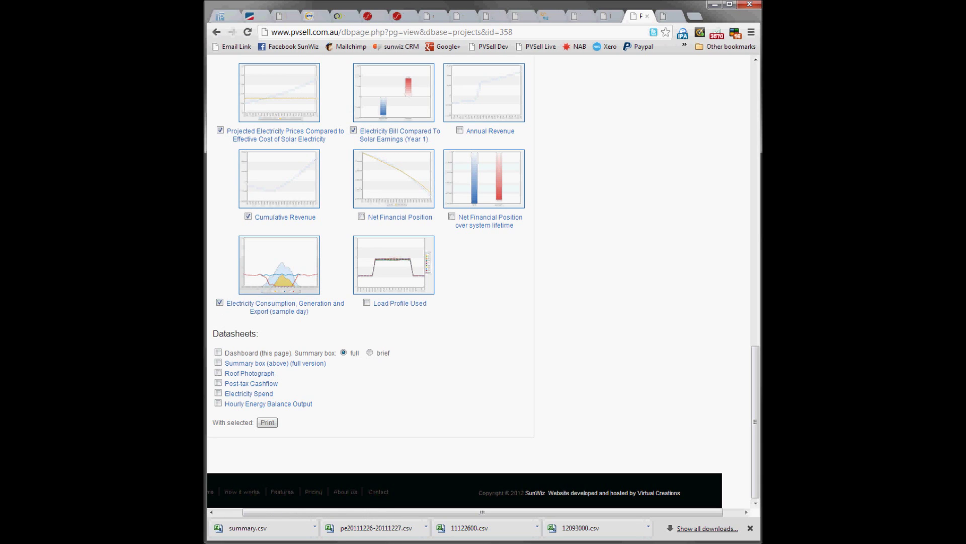
left_click(218, 352)
left_click(218, 372)
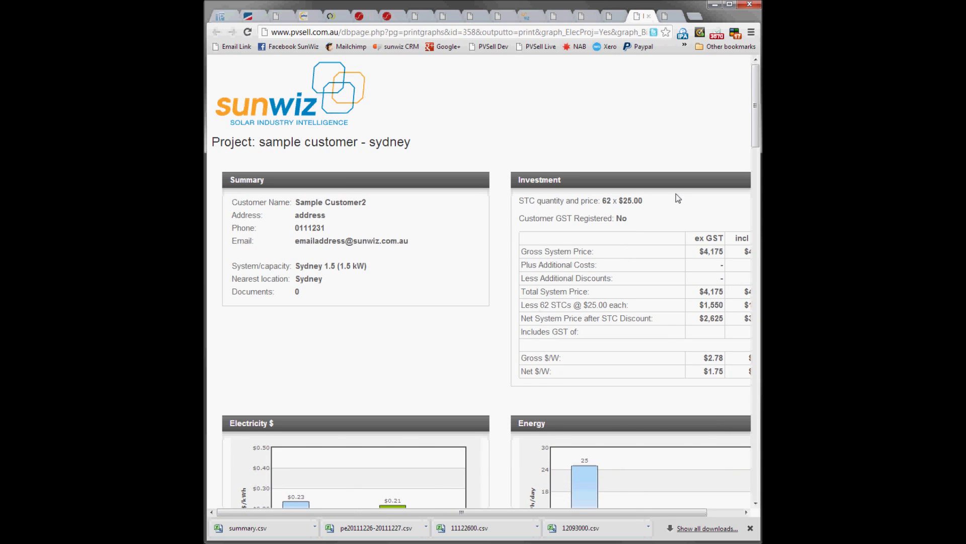
left_click_drag(755, 133, 755, 179)
mouse_move(305, 293)
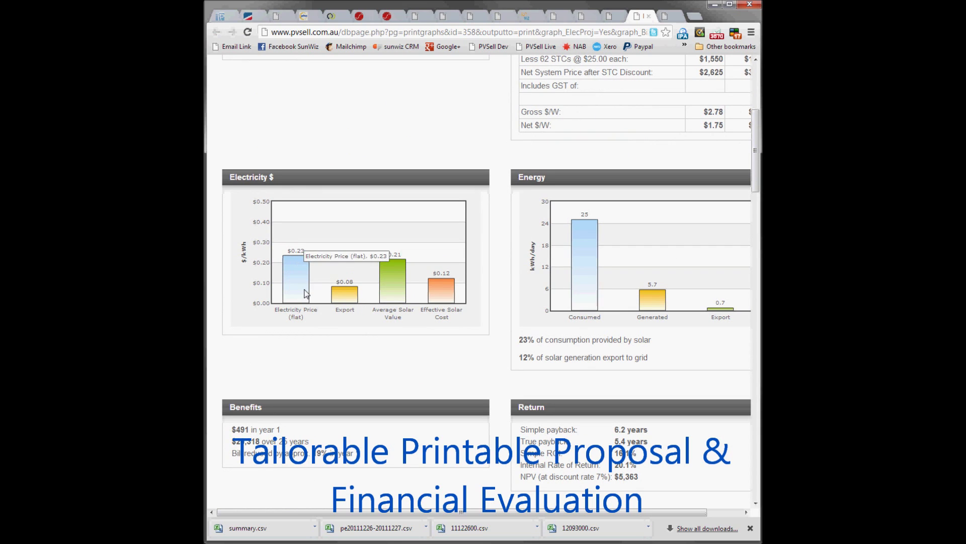
mouse_move(394, 287)
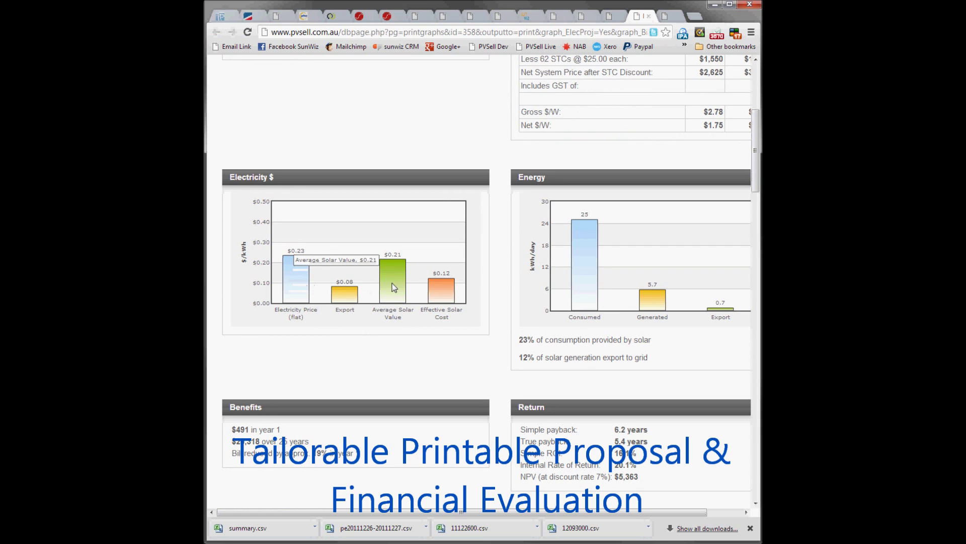
mouse_move(445, 296)
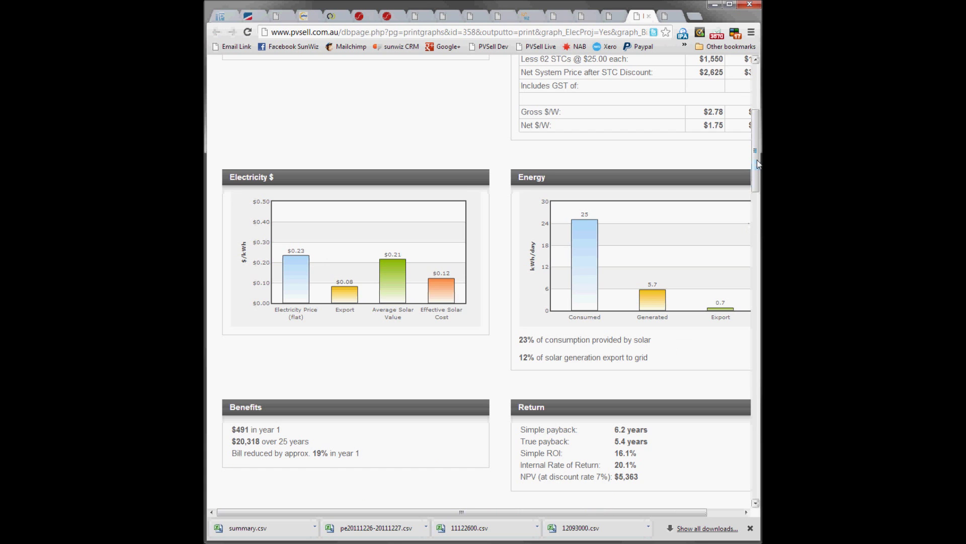
left_click_drag(756, 166, 756, 304)
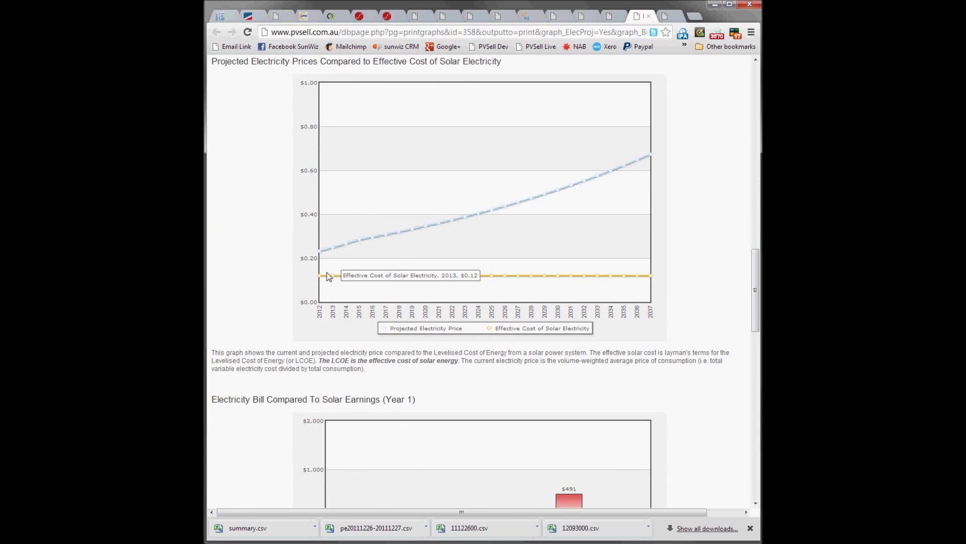
mouse_move(342, 247)
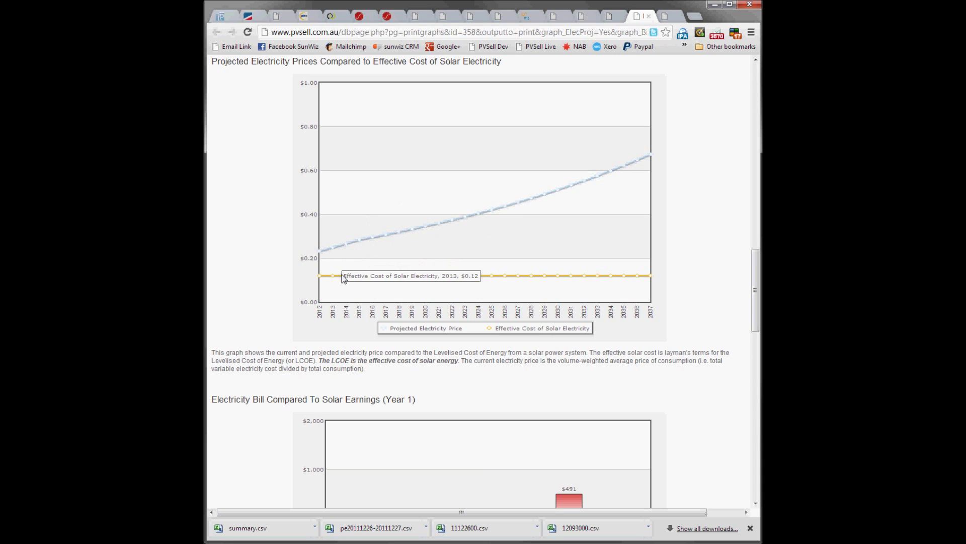
mouse_move(467, 281)
left_click_drag(757, 297, 758, 345)
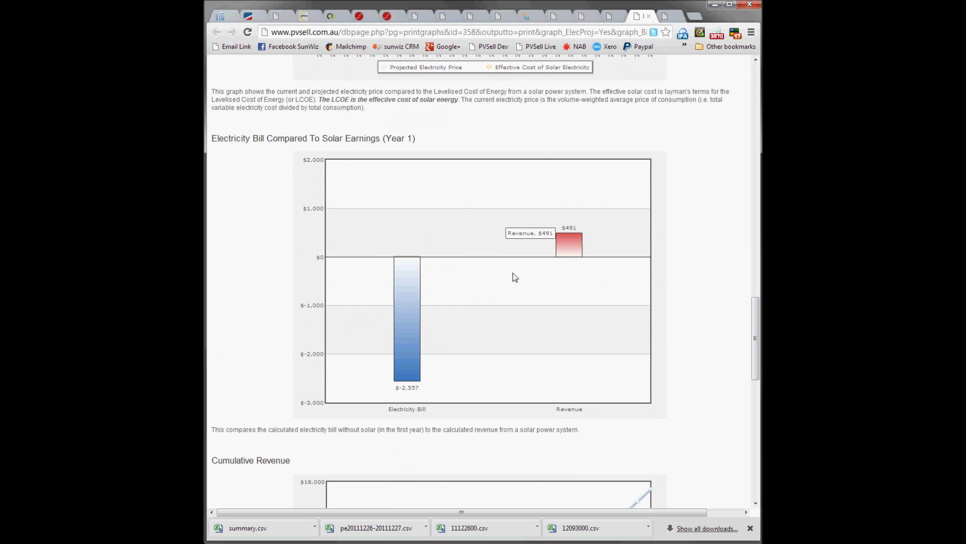
mouse_move(404, 313)
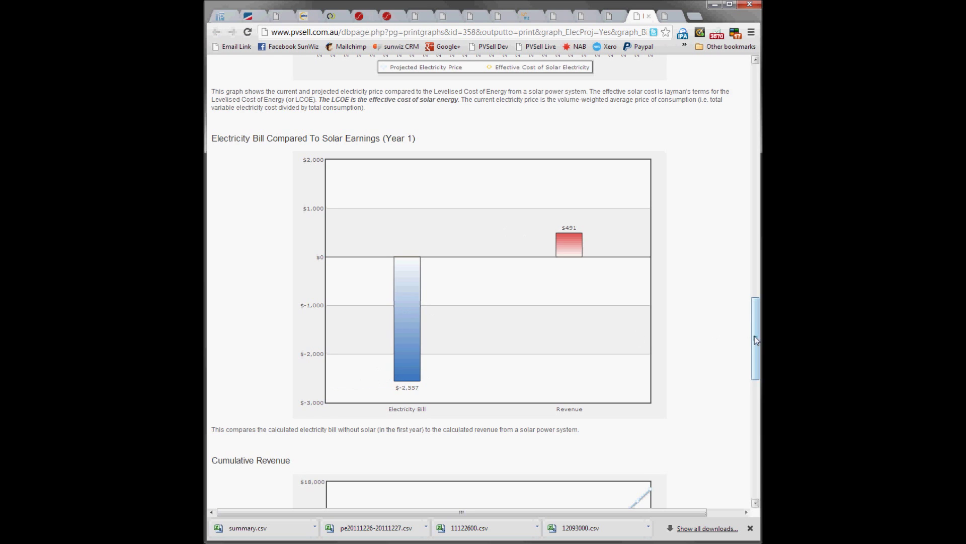
left_click_drag(756, 342, 753, 394)
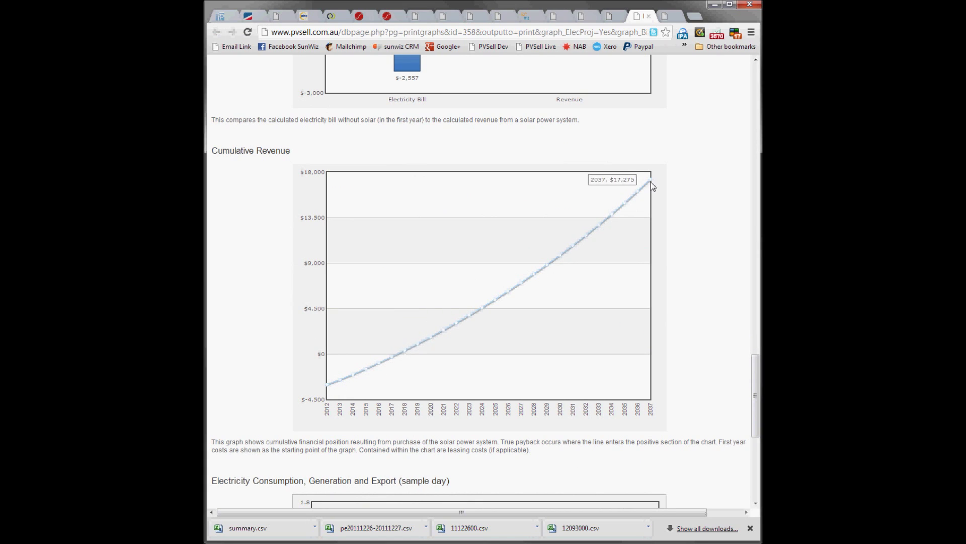
left_click_drag(753, 372, 757, 439)
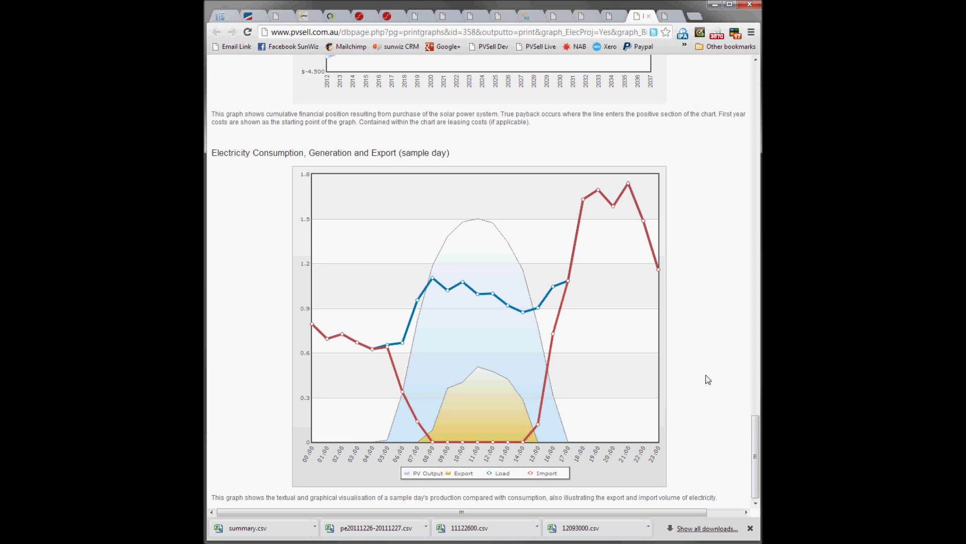
- Print the proposal to Adobe PDF as 'PVSell - sample customer - sydney.pdf'
key("ctrl+p")
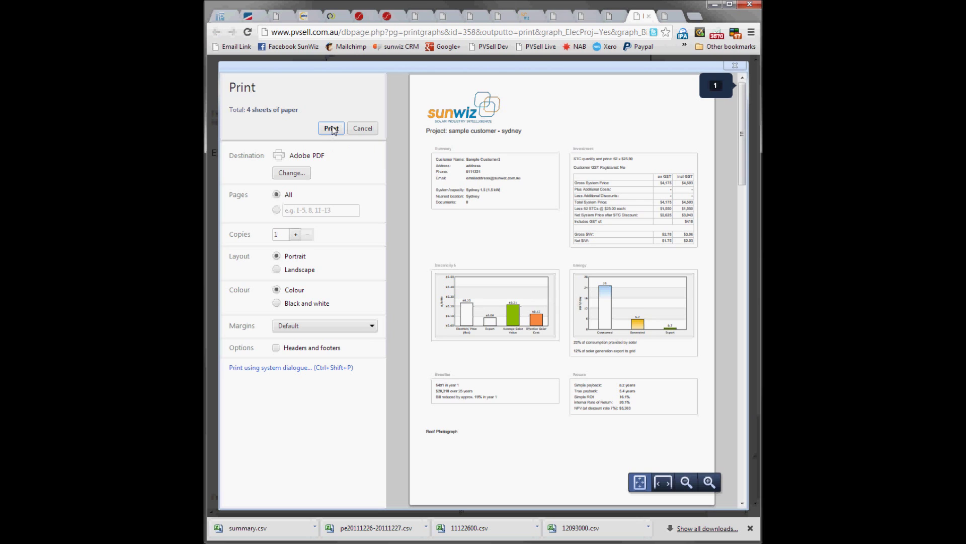
left_click(332, 129)
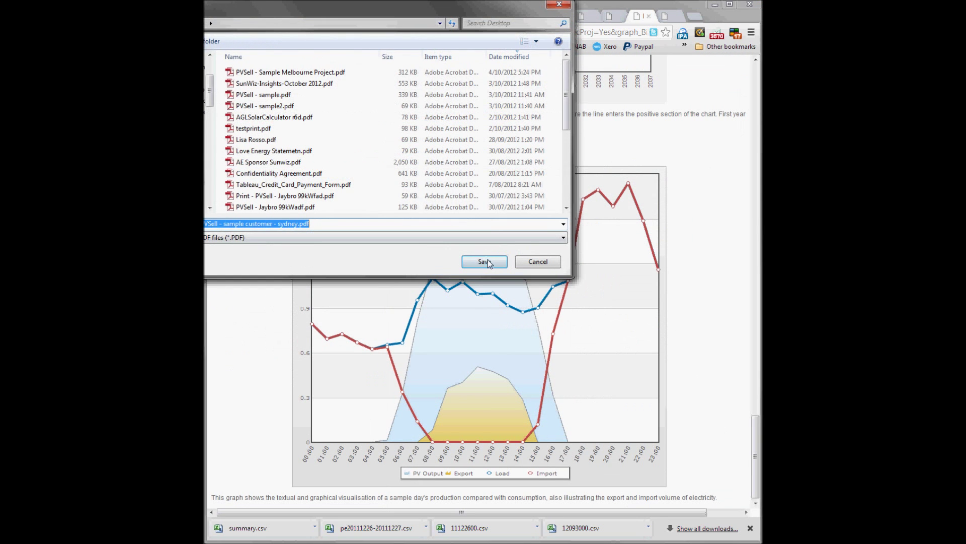
left_click(487, 261)
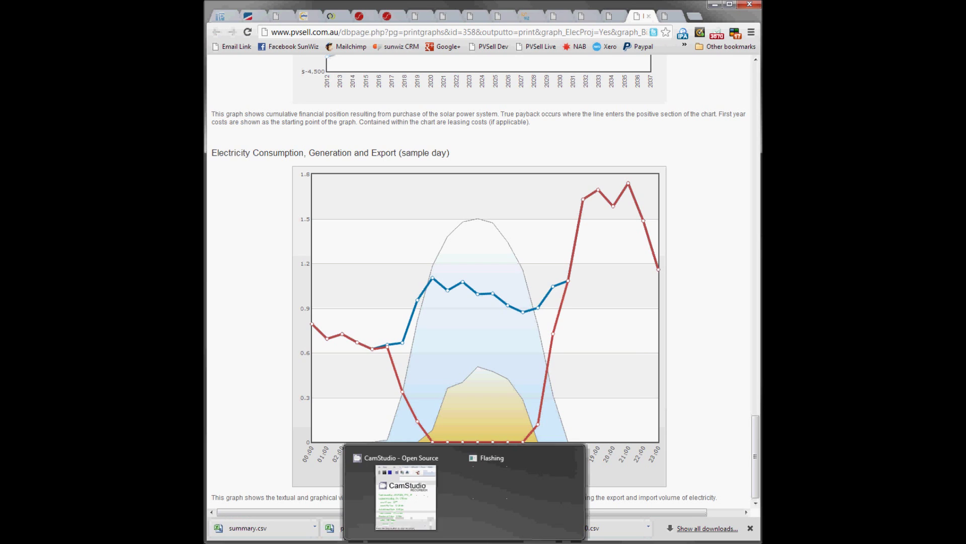
mouse_move(469, 388)
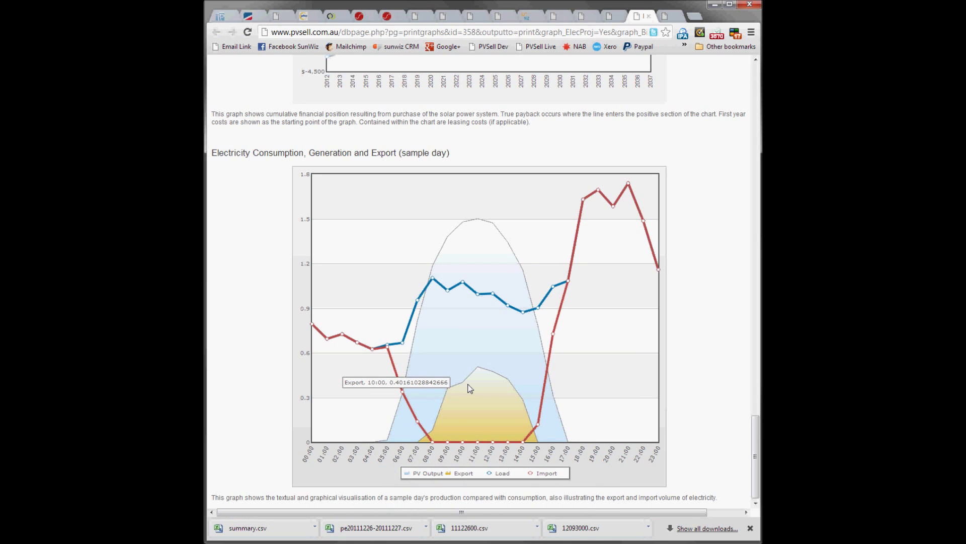
- In the project details, change the system to SunWiz - Sydney 3 and update the project
left_click(612, 18)
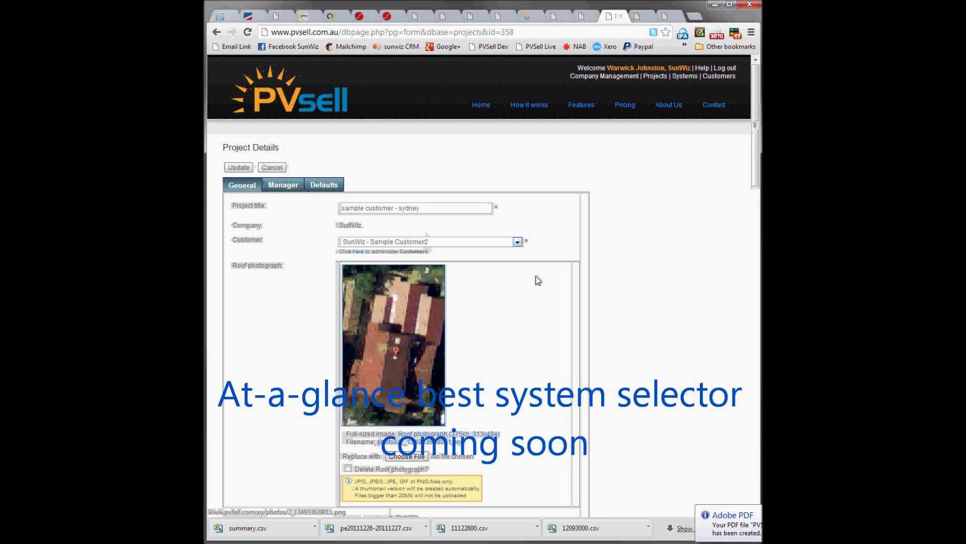
left_click_drag(760, 146, 735, 227)
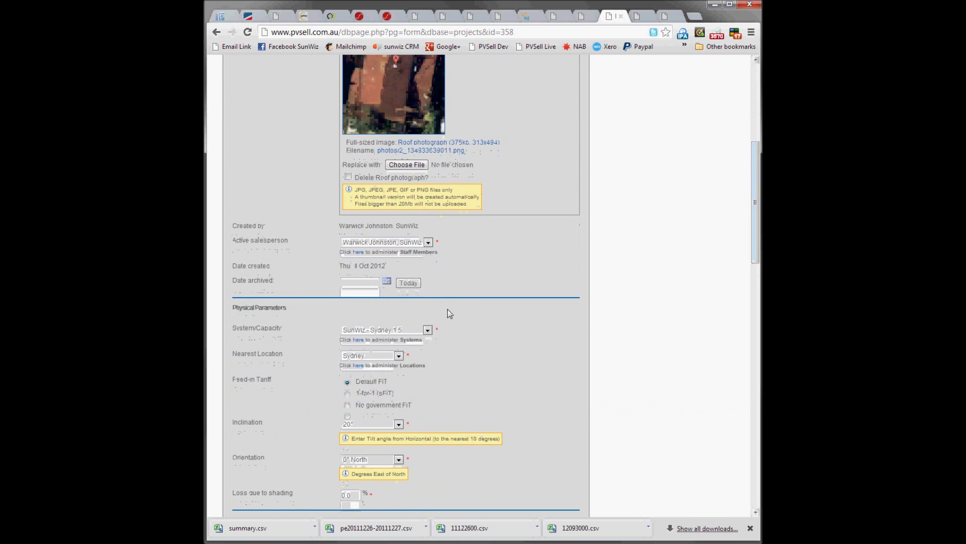
left_click(425, 330)
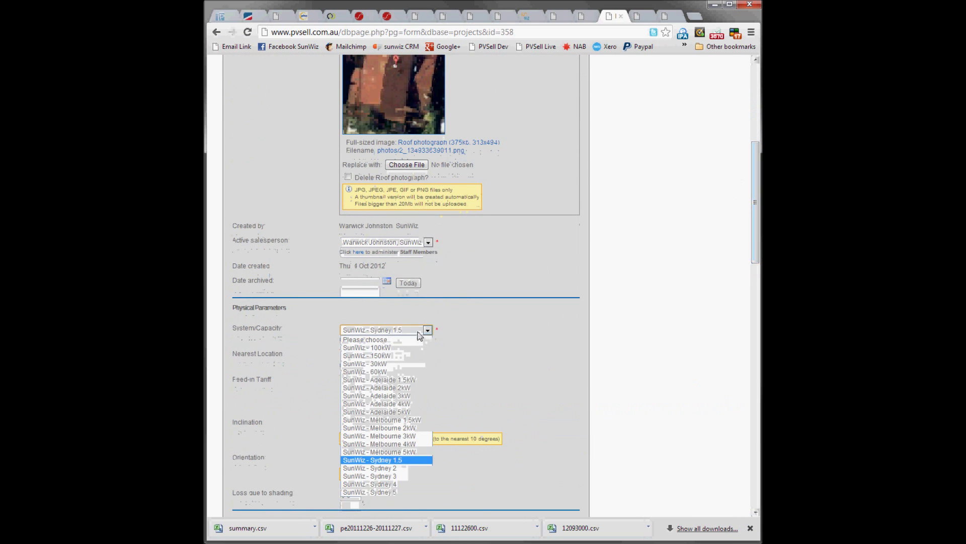
left_click(370, 476)
scroll(649, 352, "down", 15)
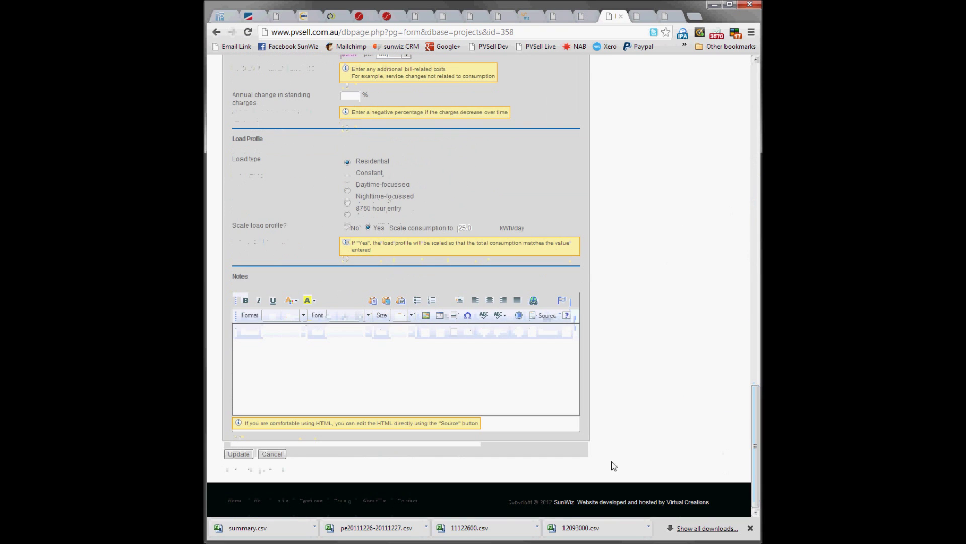
left_click(239, 454)
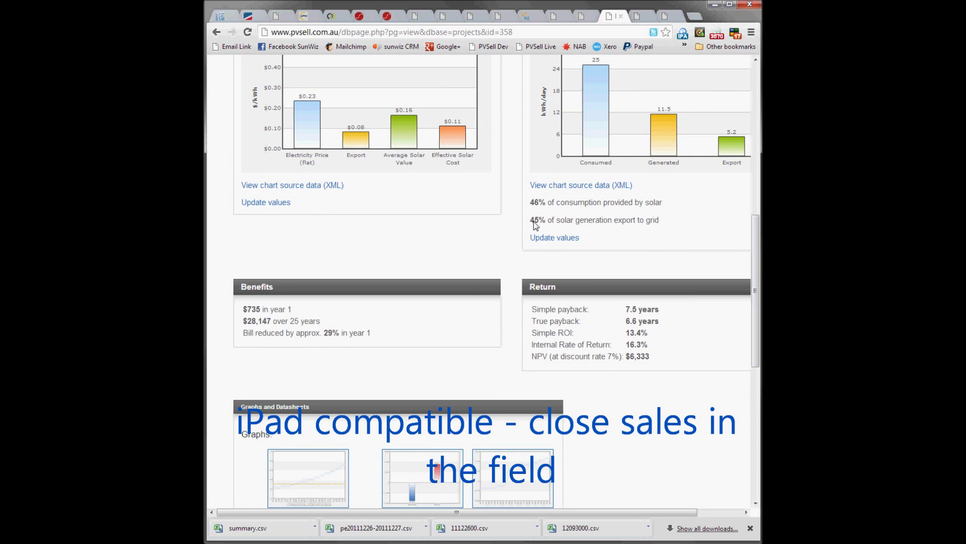
scroll(757, 280, "down", 1)
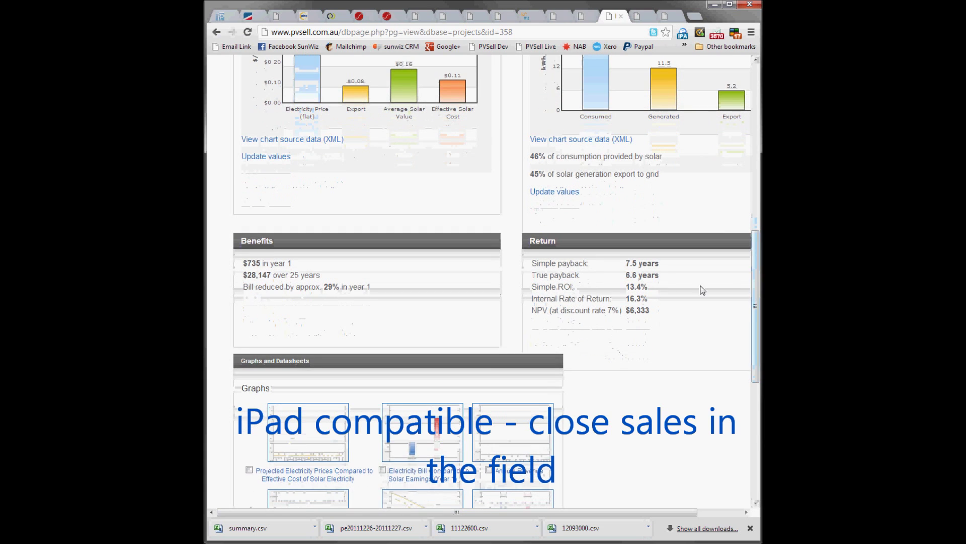
- Highlight the $735 year-1 benefit and 7.5-year payback figures, then view the Electricity Bill Compared To Solar Earnings graph
left_click_drag(648, 301, 660, 281)
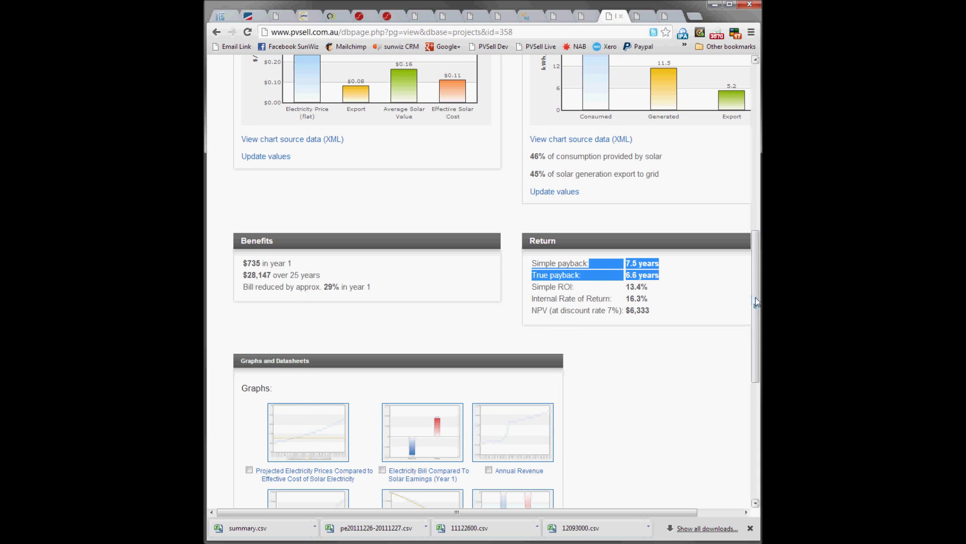
left_click_drag(755, 302, 733, 363)
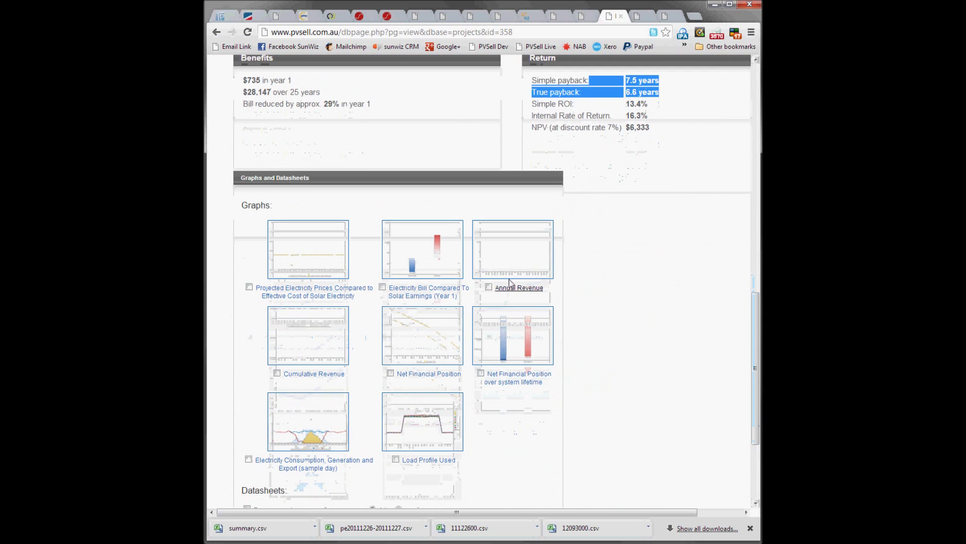
left_click(462, 274)
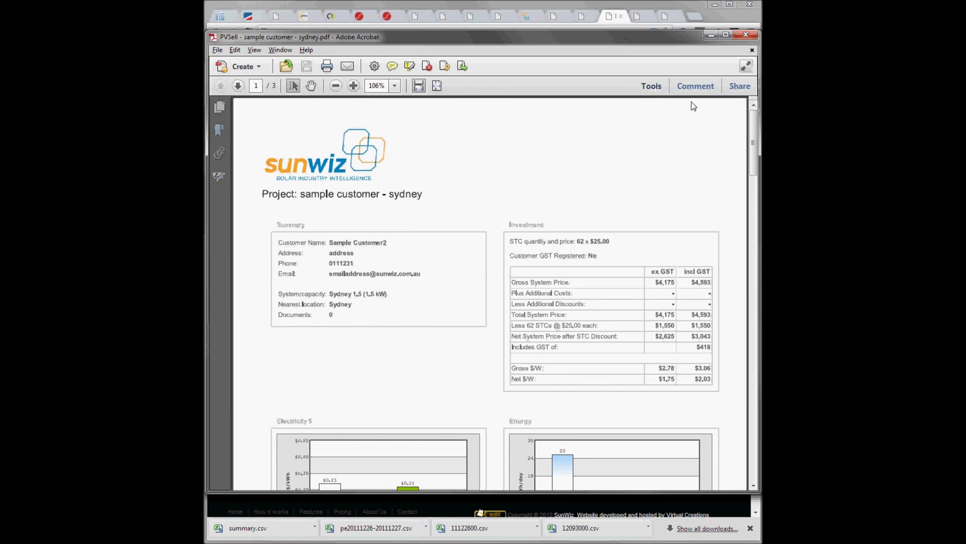
- Scroll through the proposal PDF to page 3's cumulative financial position graph and sample-day consumption
scroll(725, 176, "down", 10)
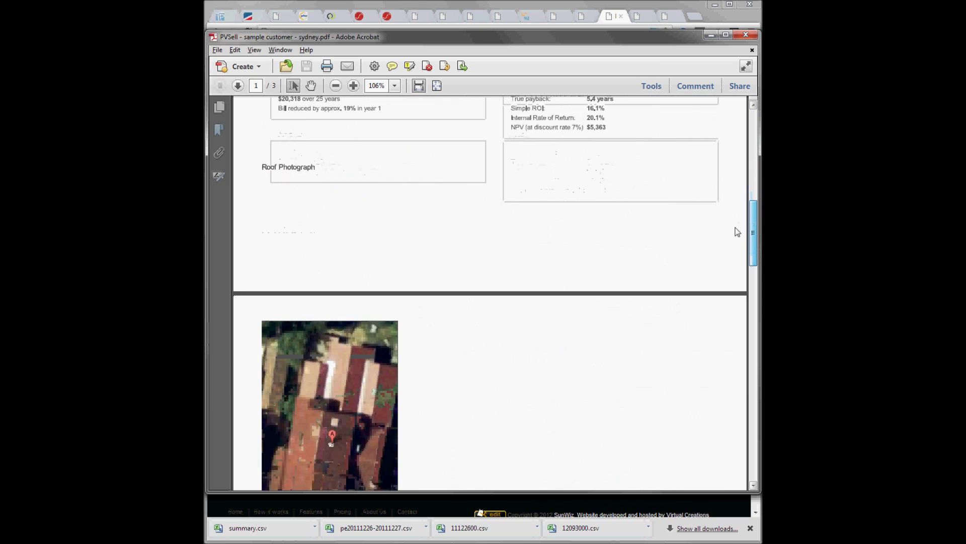
scroll(738, 232, "down", 15)
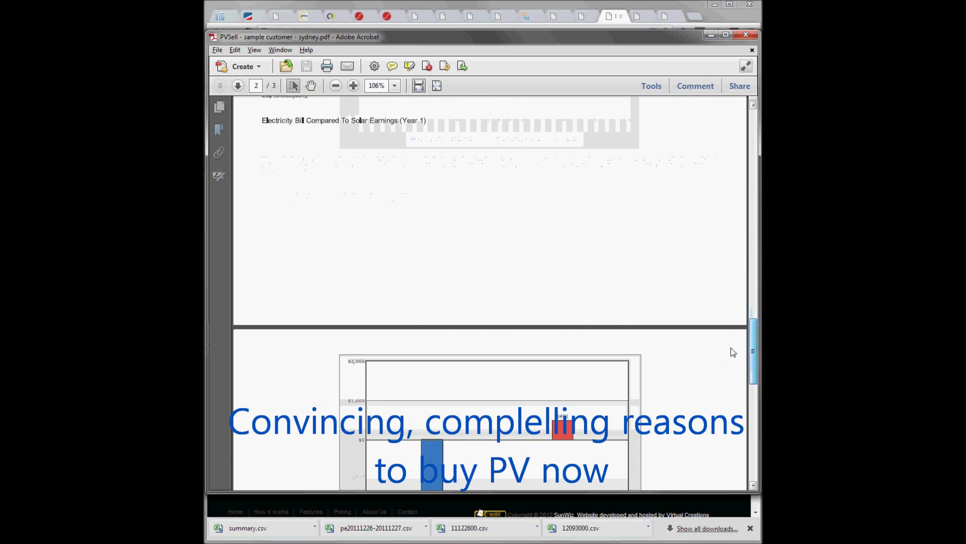
scroll(733, 352, "down", 15)
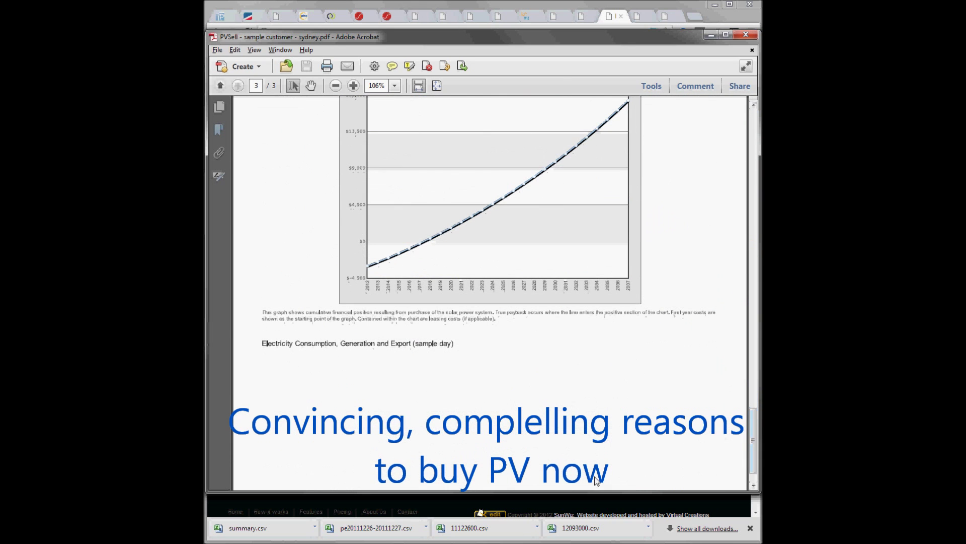